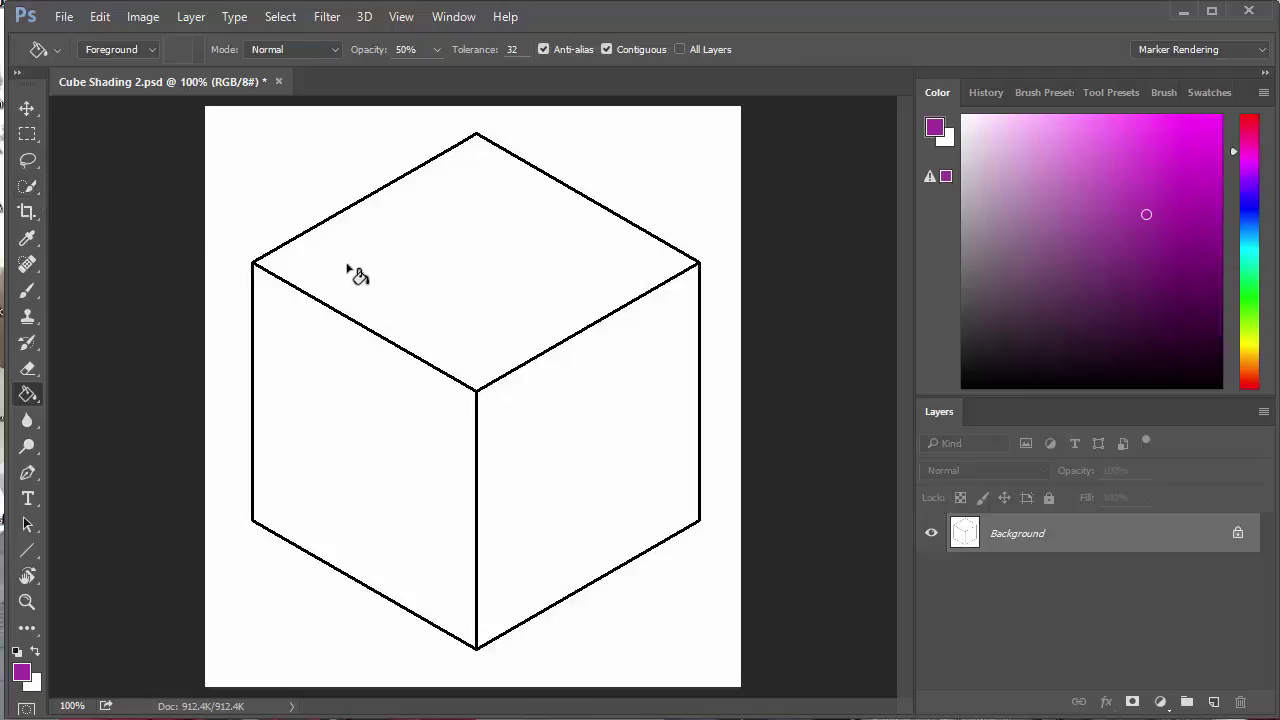
- Select the cube's top face and fill it with magenta on a new layer
click(28, 186)
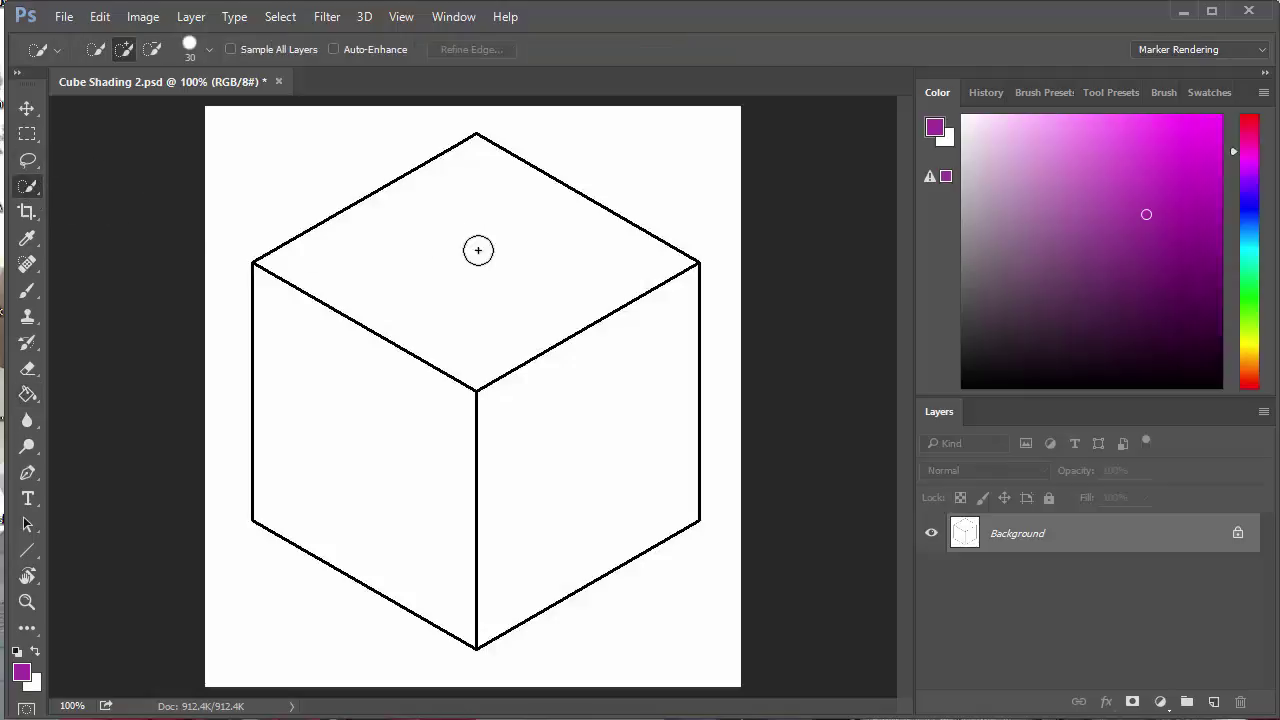
mouse_move(374, 254)
mouse_down()
mouse_move(530, 294)
mouse_move(506, 185)
mouse_move(532, 239)
mouse_move(537, 279)
mouse_move(476, 156)
mouse_up()
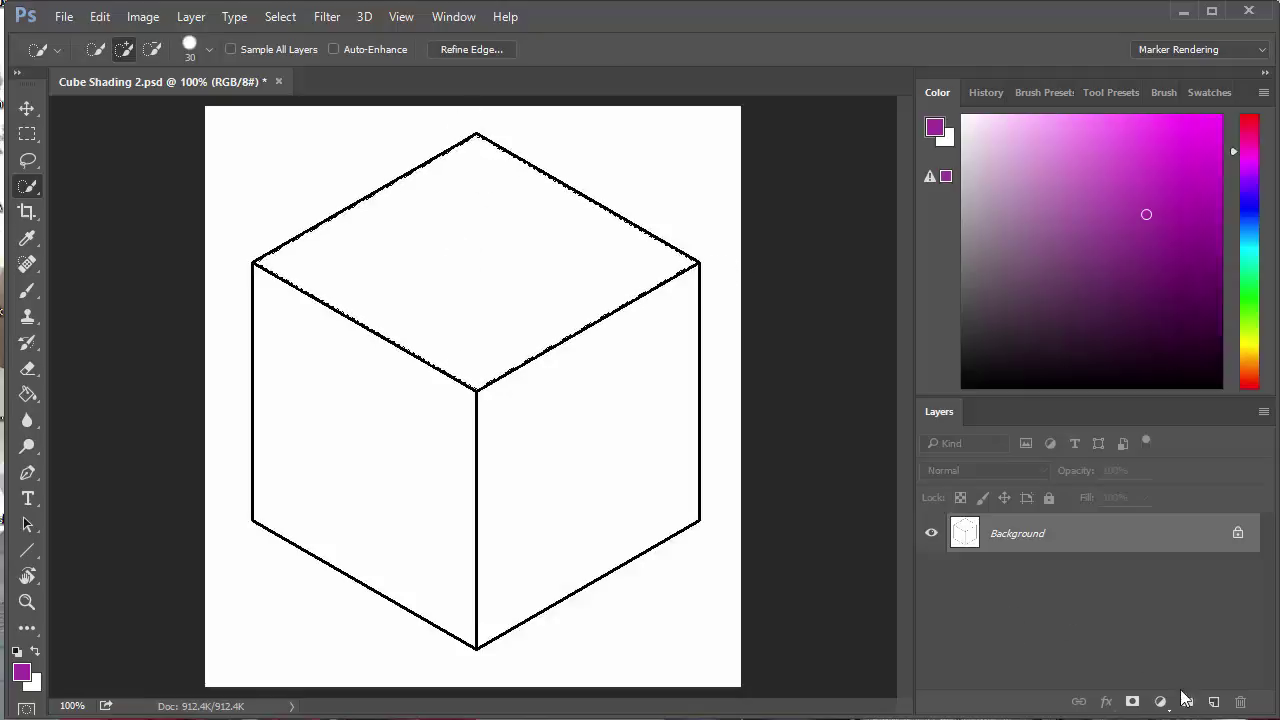
click(1214, 703)
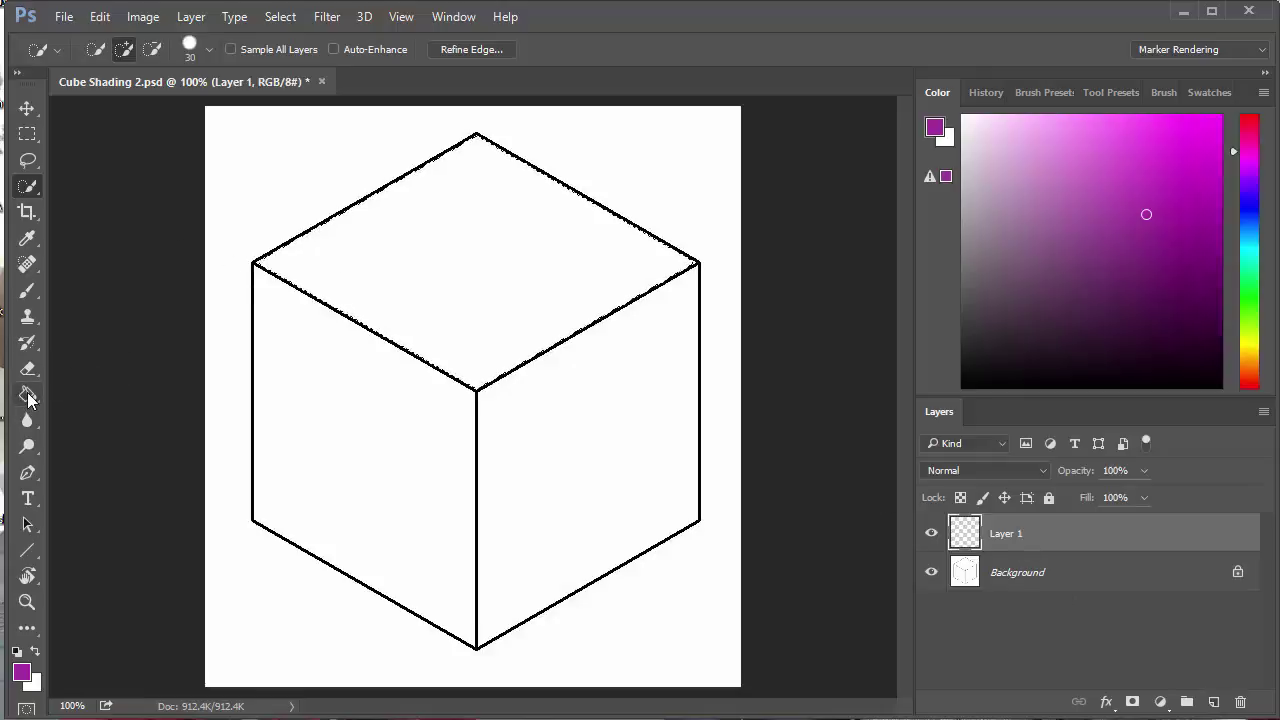
click(28, 395)
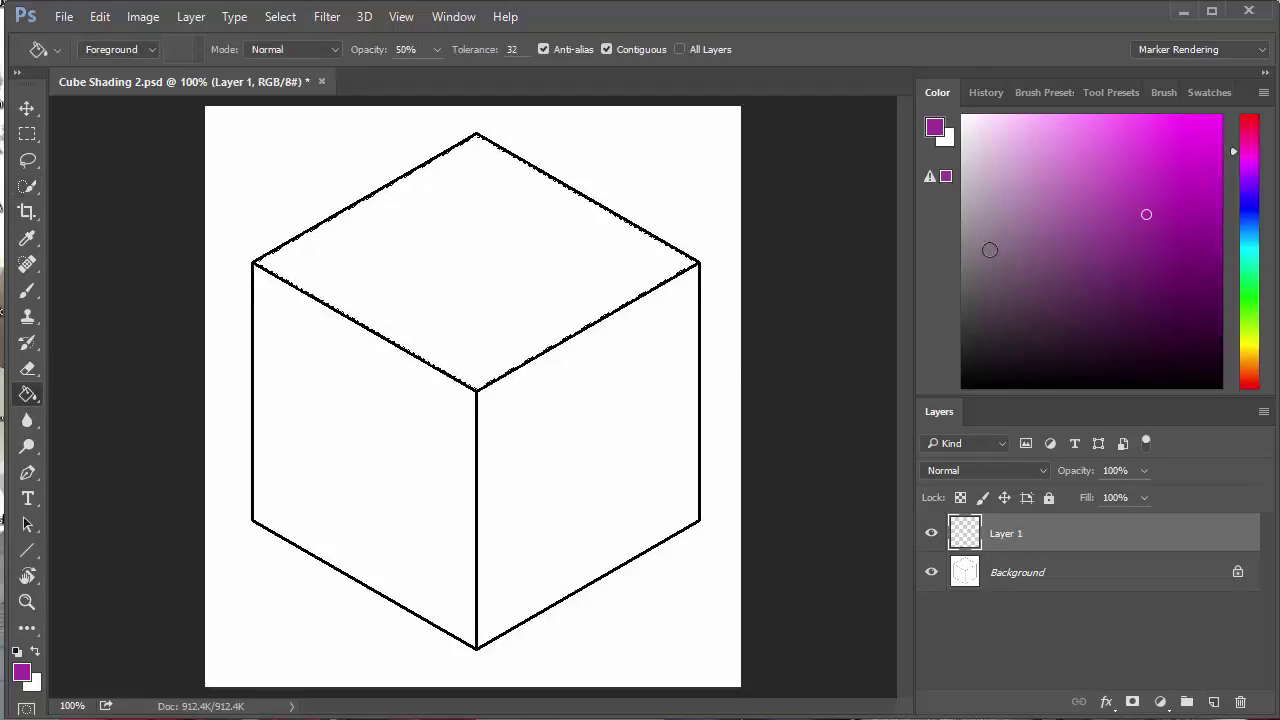
click(458, 279)
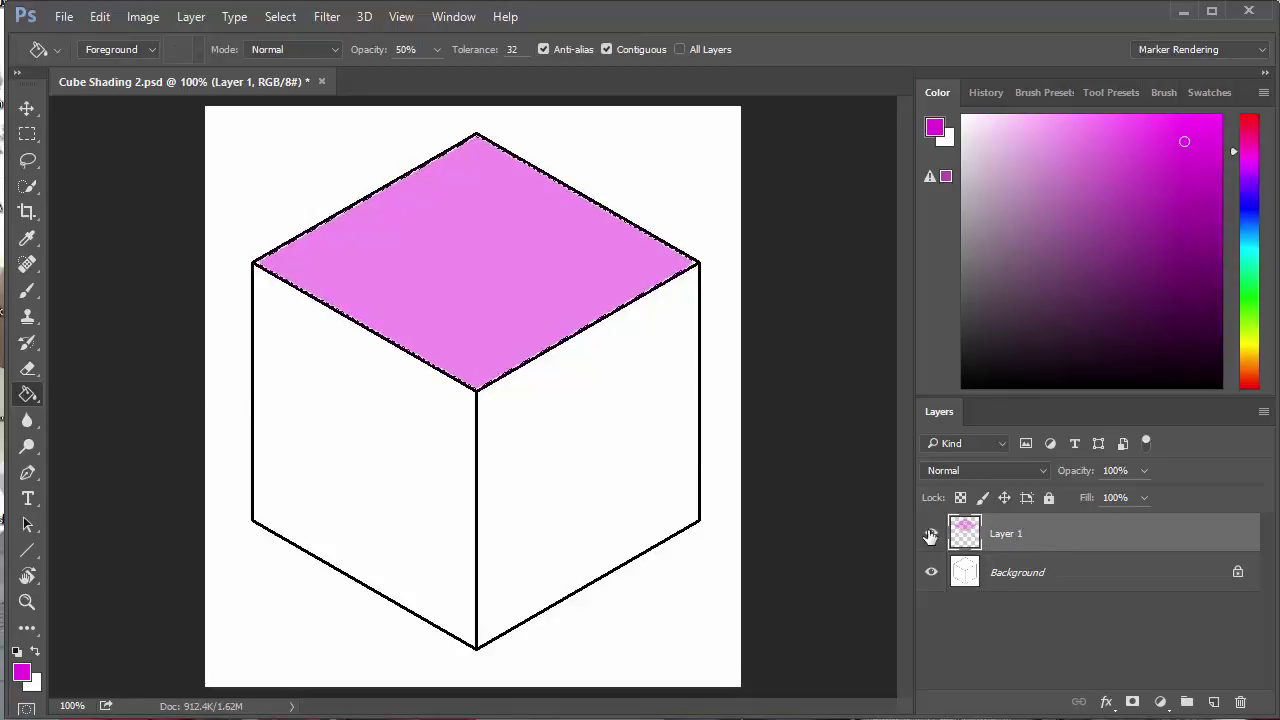
- Mask the new layer to the top face and rename it 'Top'
click(1133, 704)
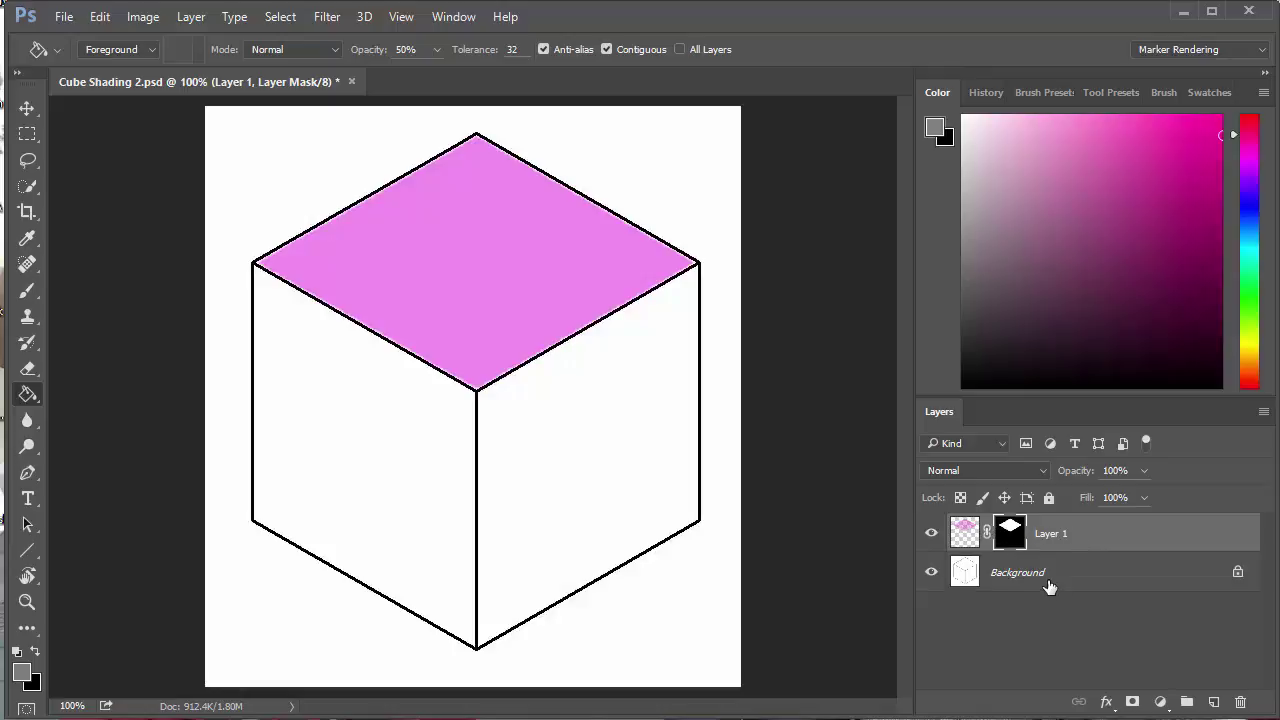
double_click(1050, 535)
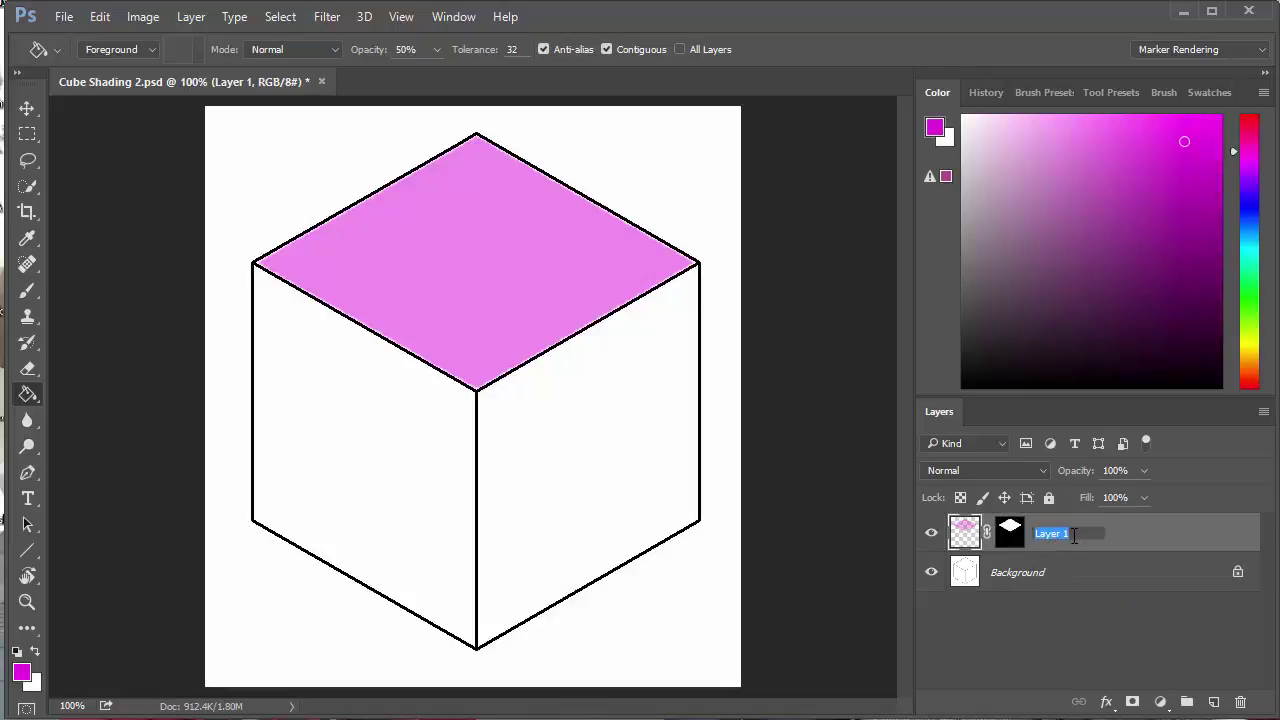
text(Top)
click(1047, 563)
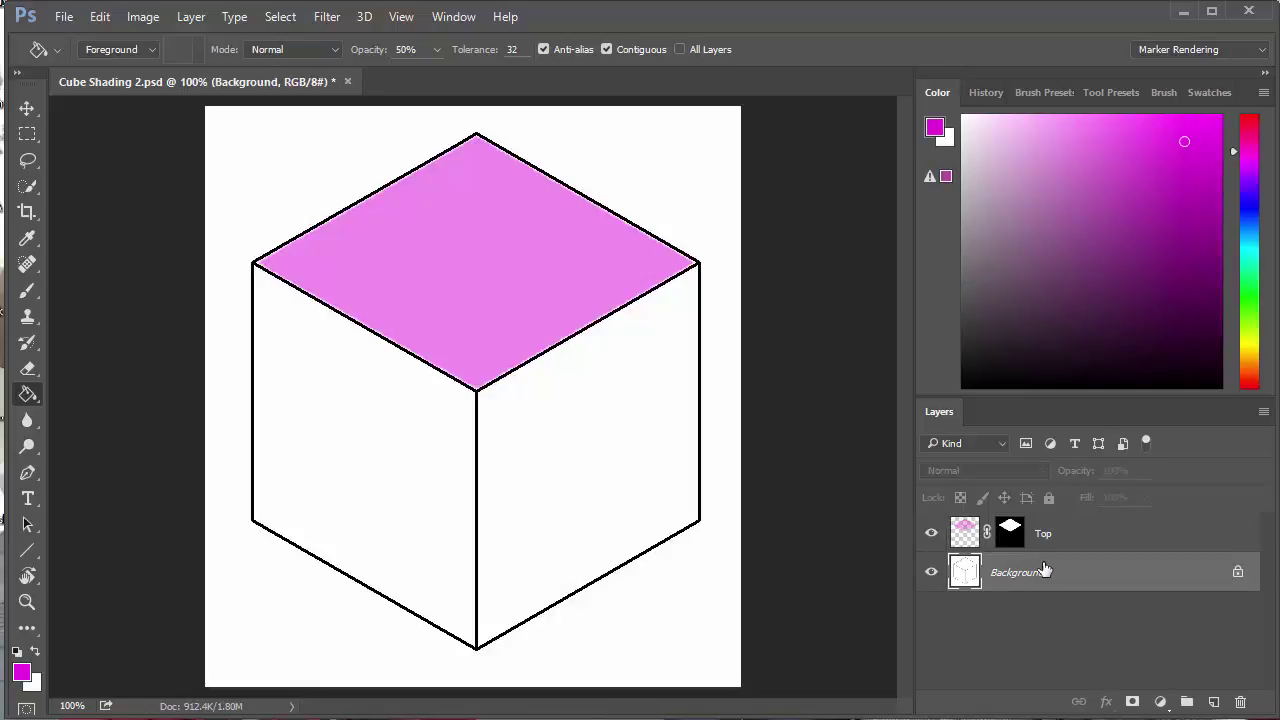
- Select the left face and fill it with a soft greyish blue on a new layer
click(27, 187)
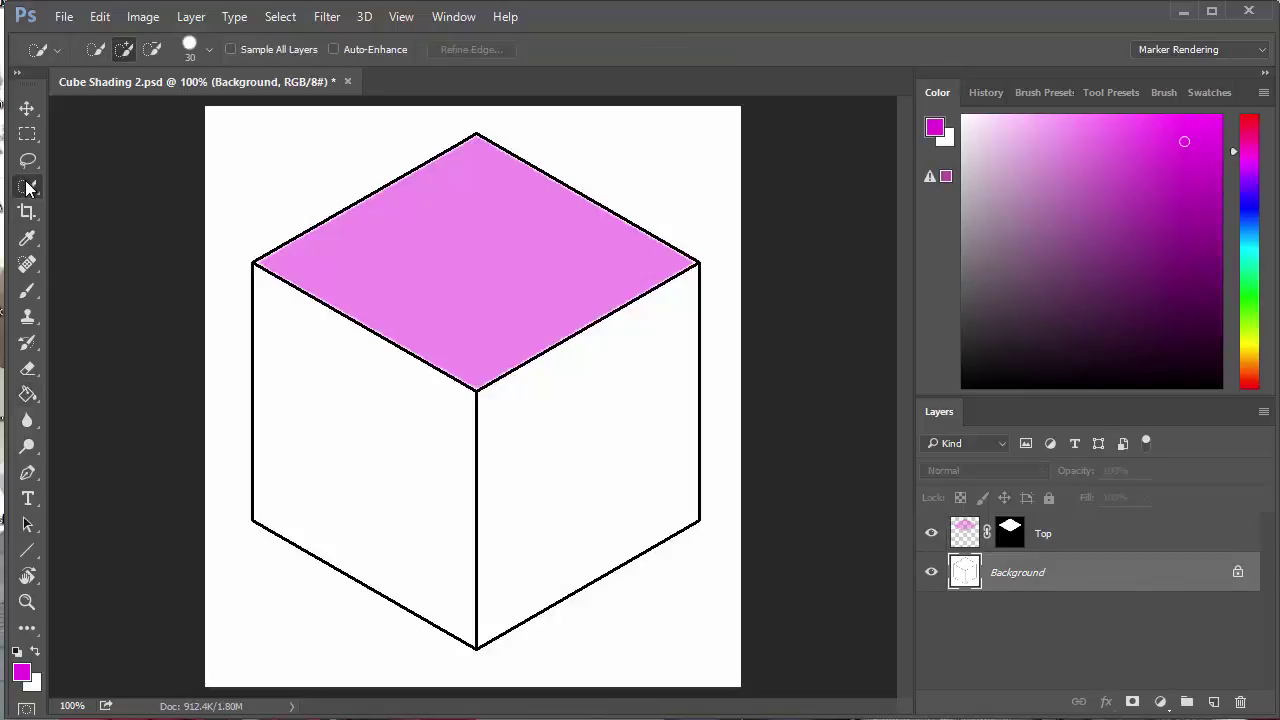
drag(303, 366, 351, 443)
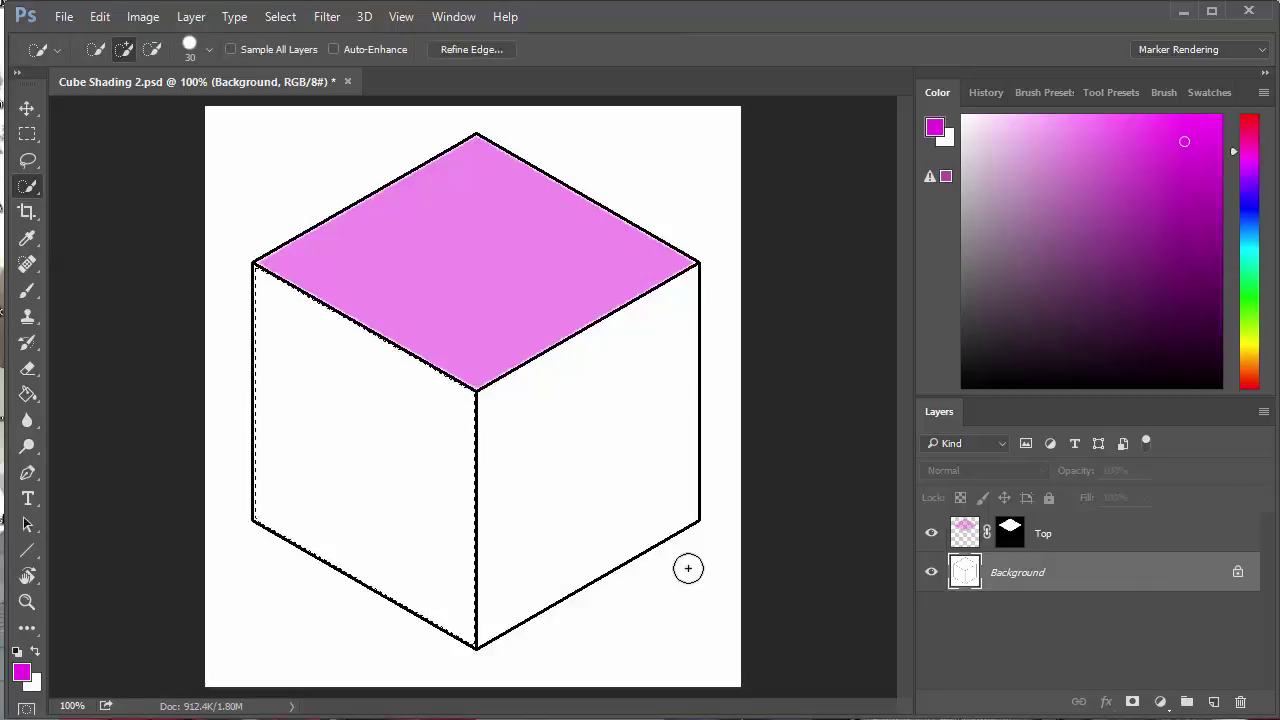
click(1213, 702)
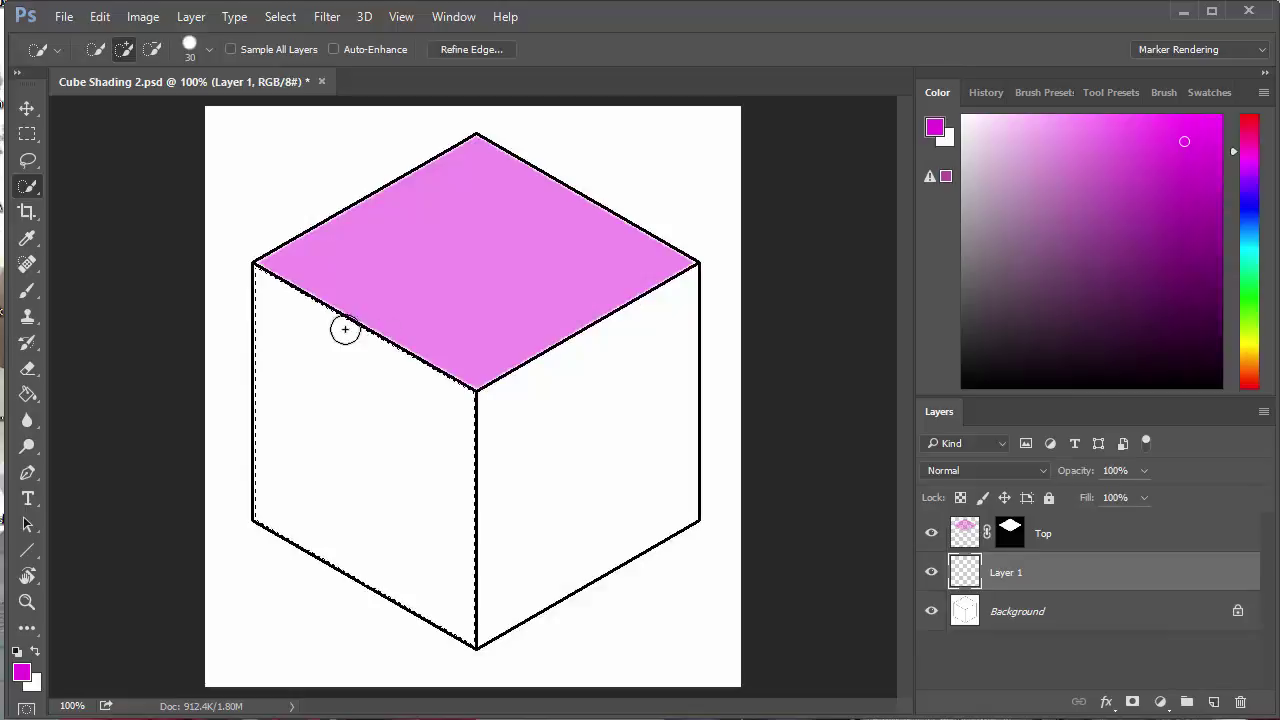
click(28, 396)
click(1249, 214)
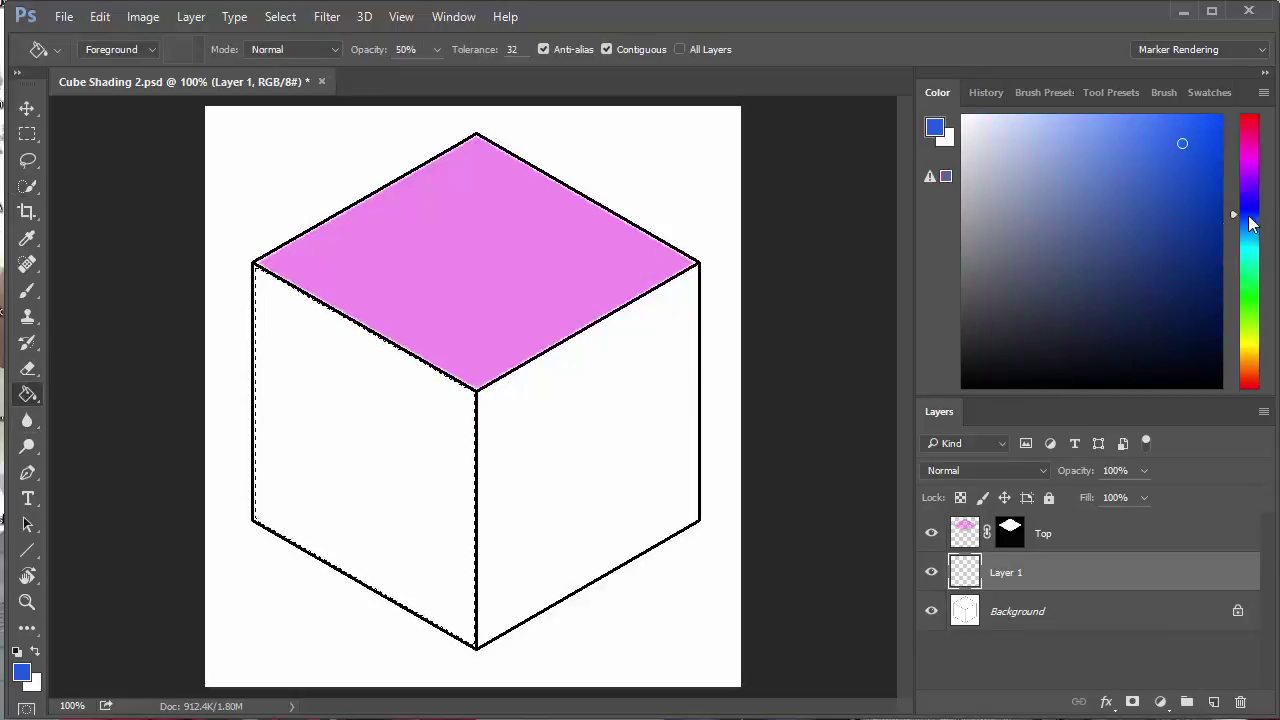
click(1131, 194)
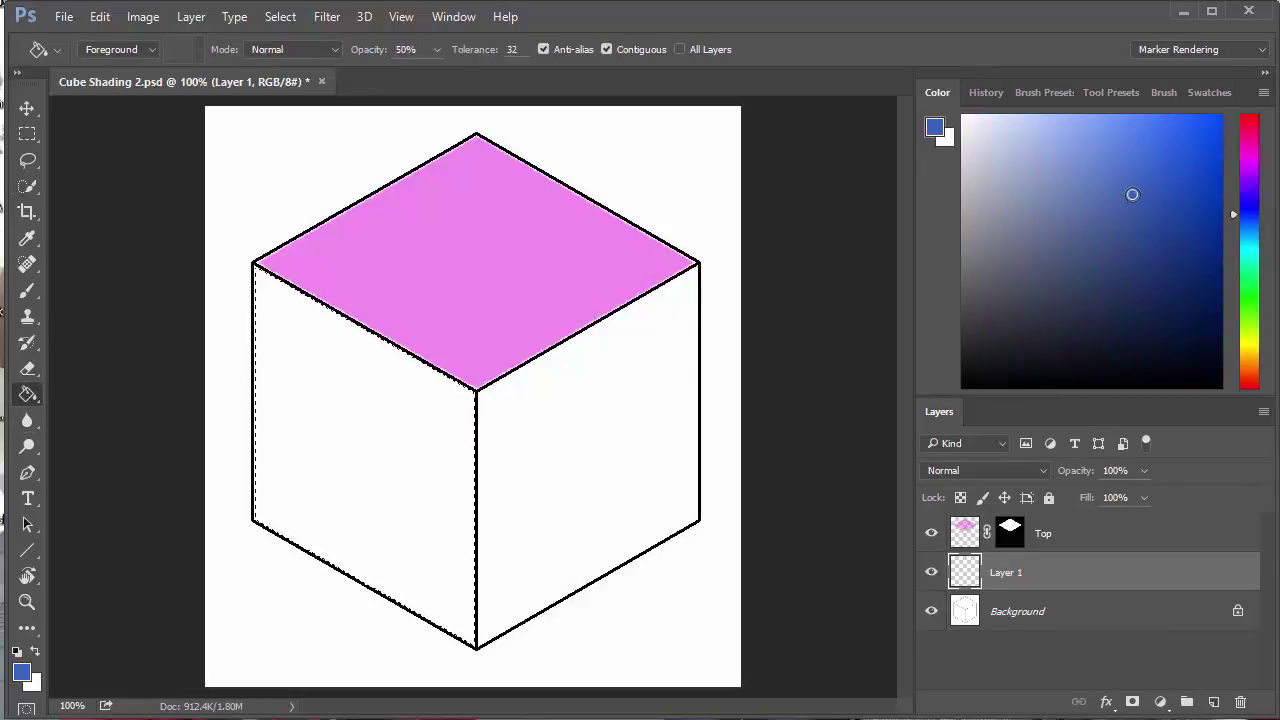
click(372, 413)
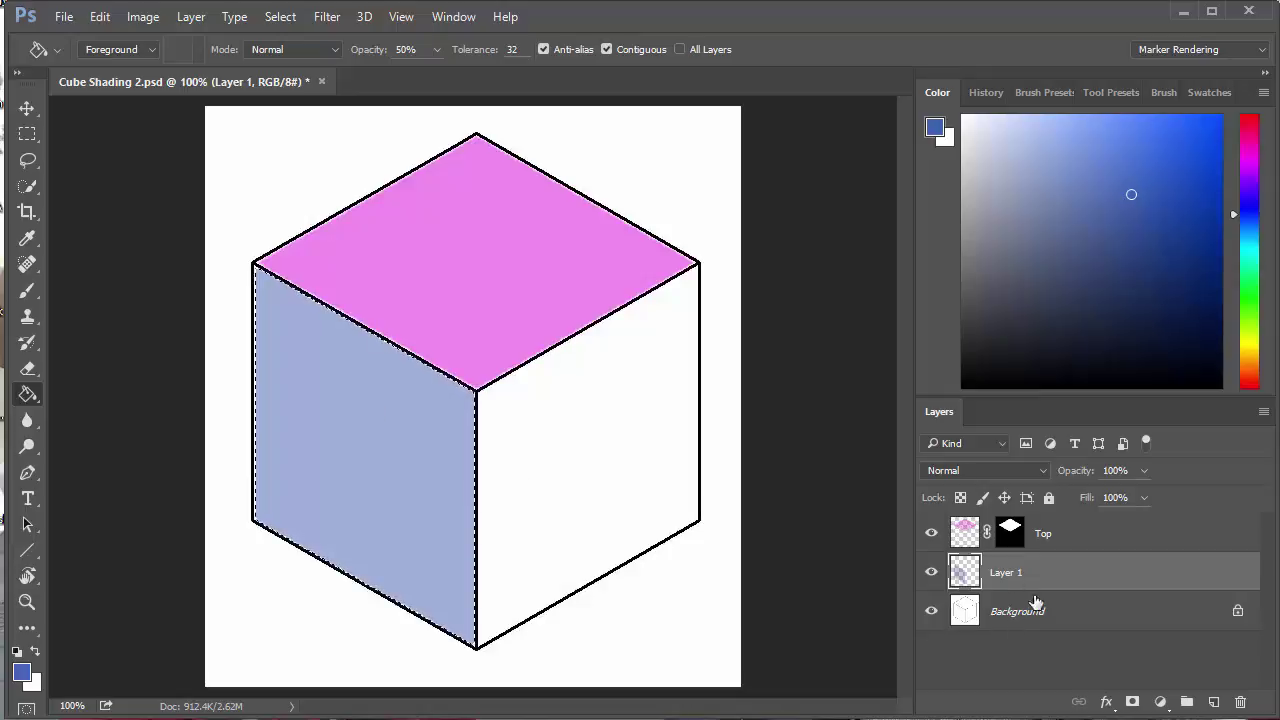
- Mask the layer to the left face and rename it 'Left'
click(1131, 703)
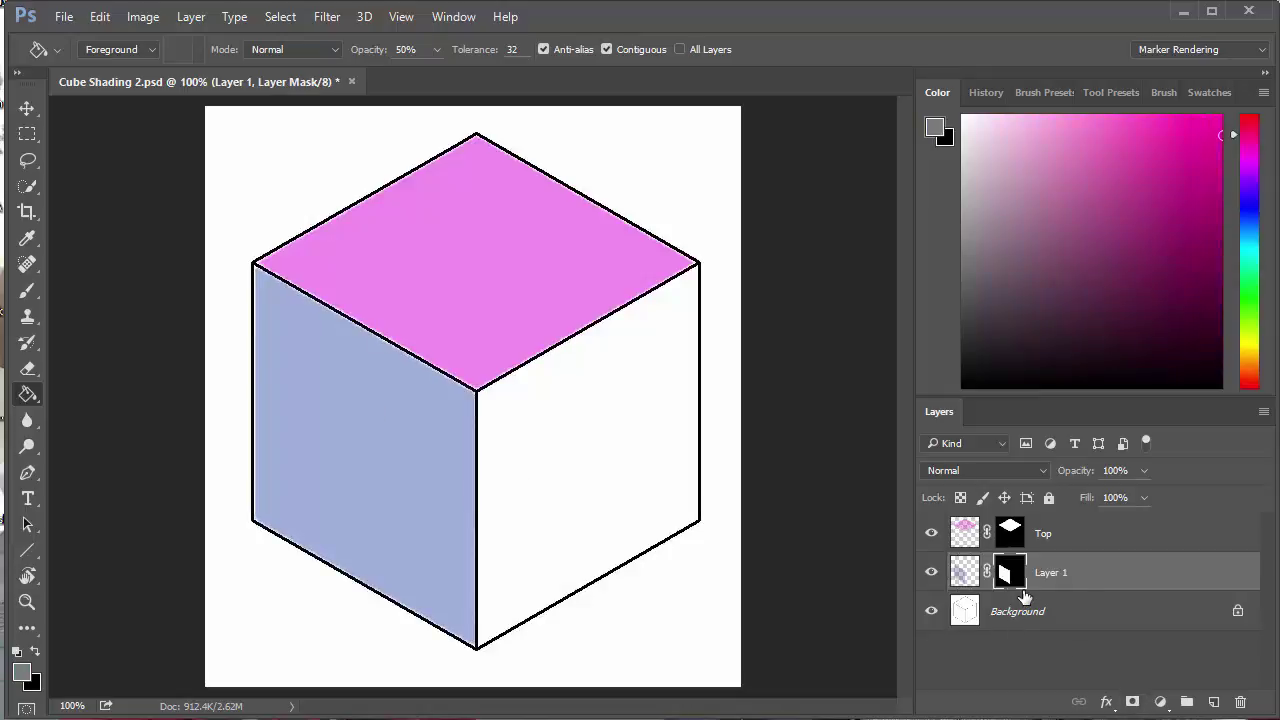
double_click(1052, 572)
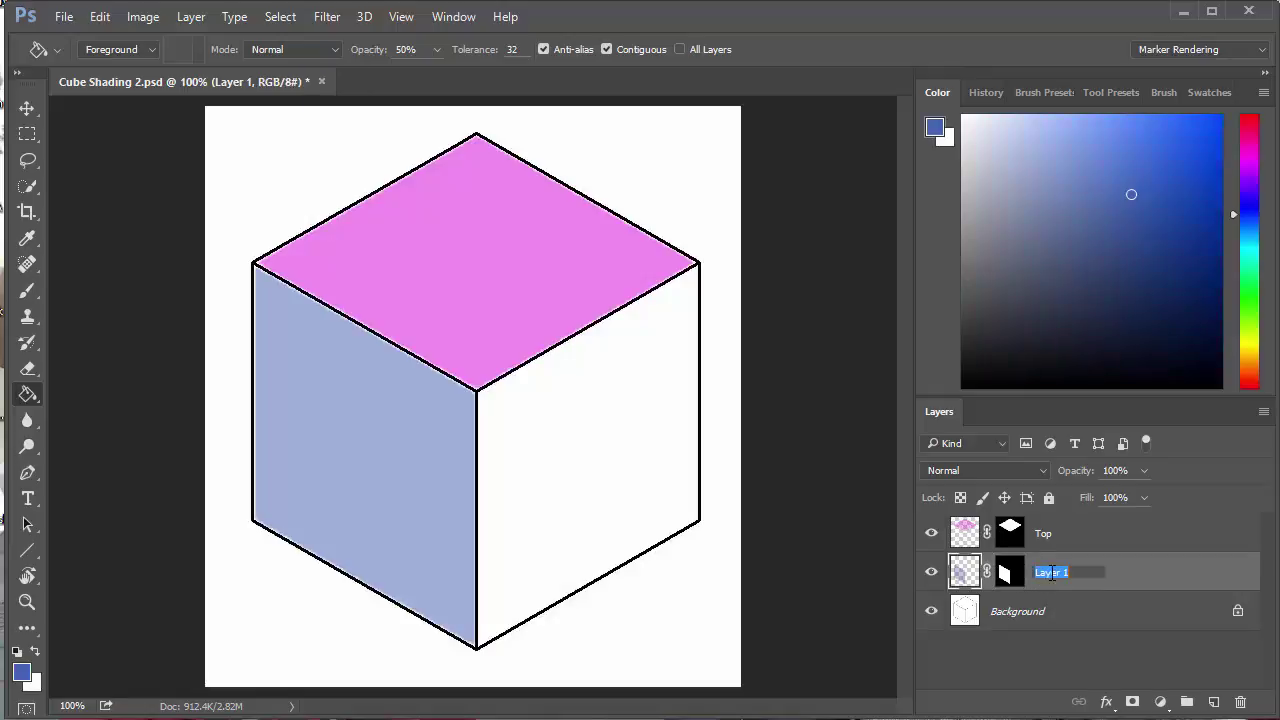
text(Left)
click(1037, 607)
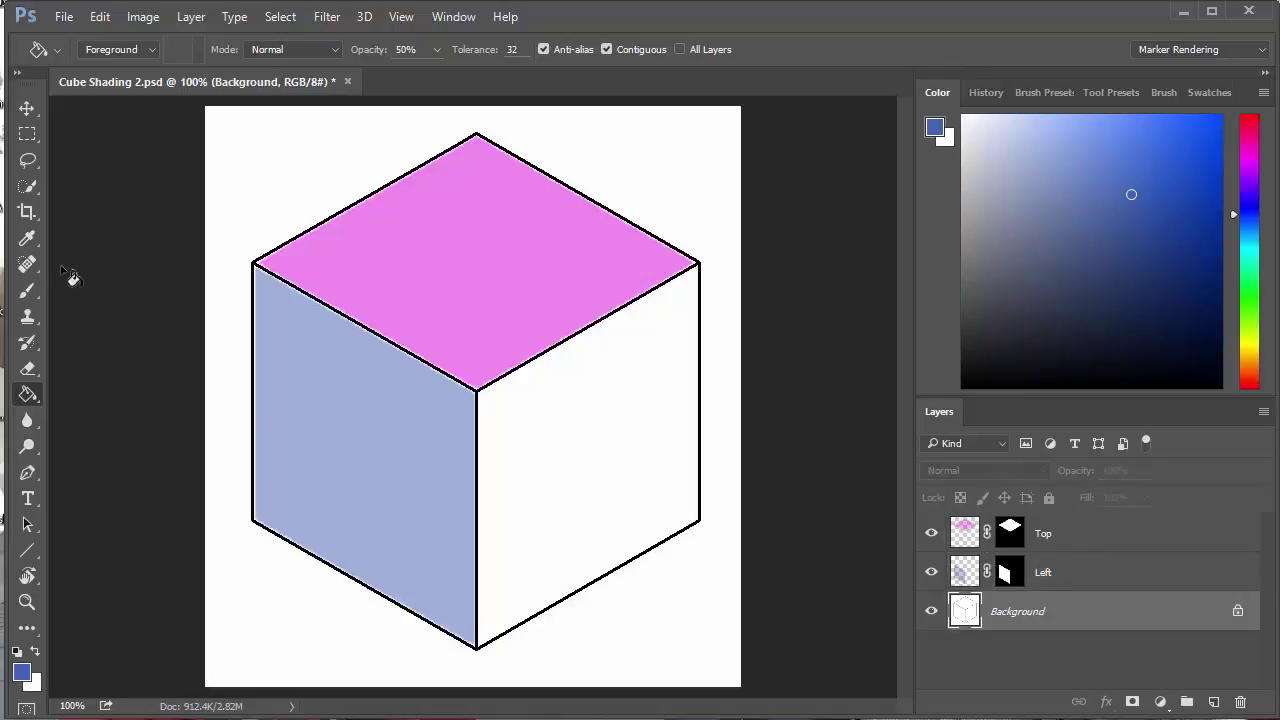
- Select the right face and fill it with a darker green on a new layer
click(27, 186)
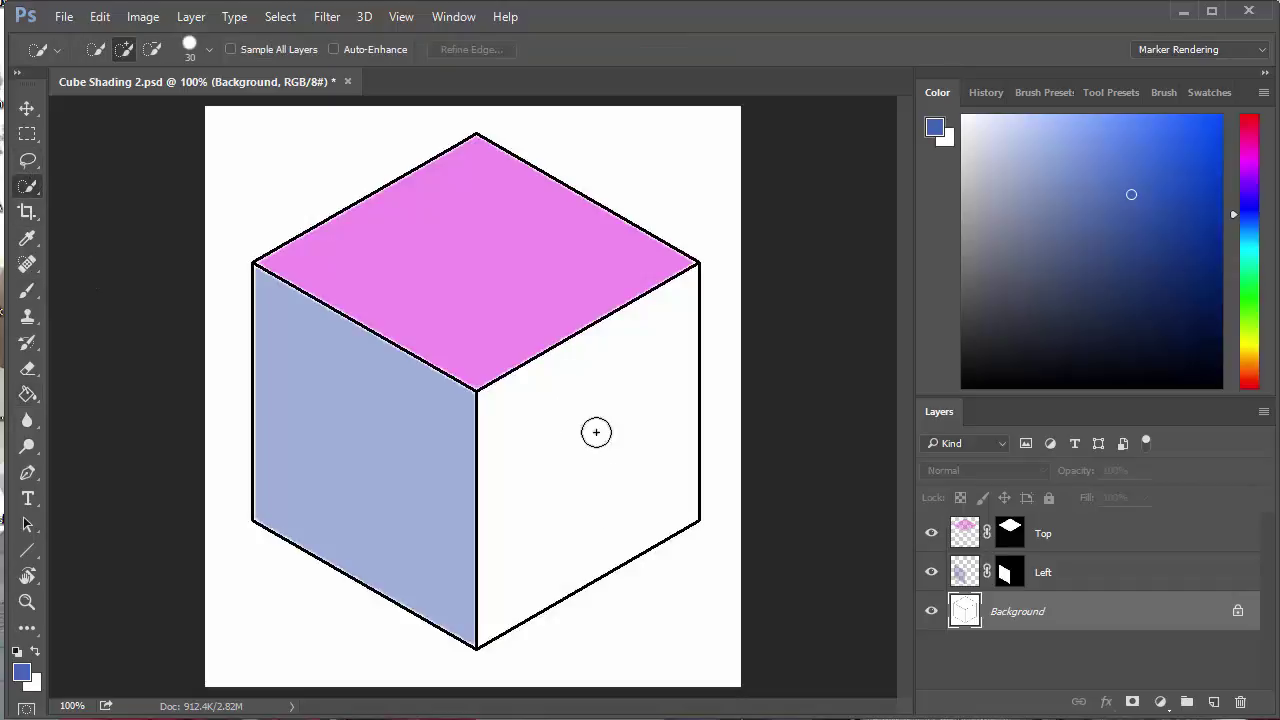
click(575, 421)
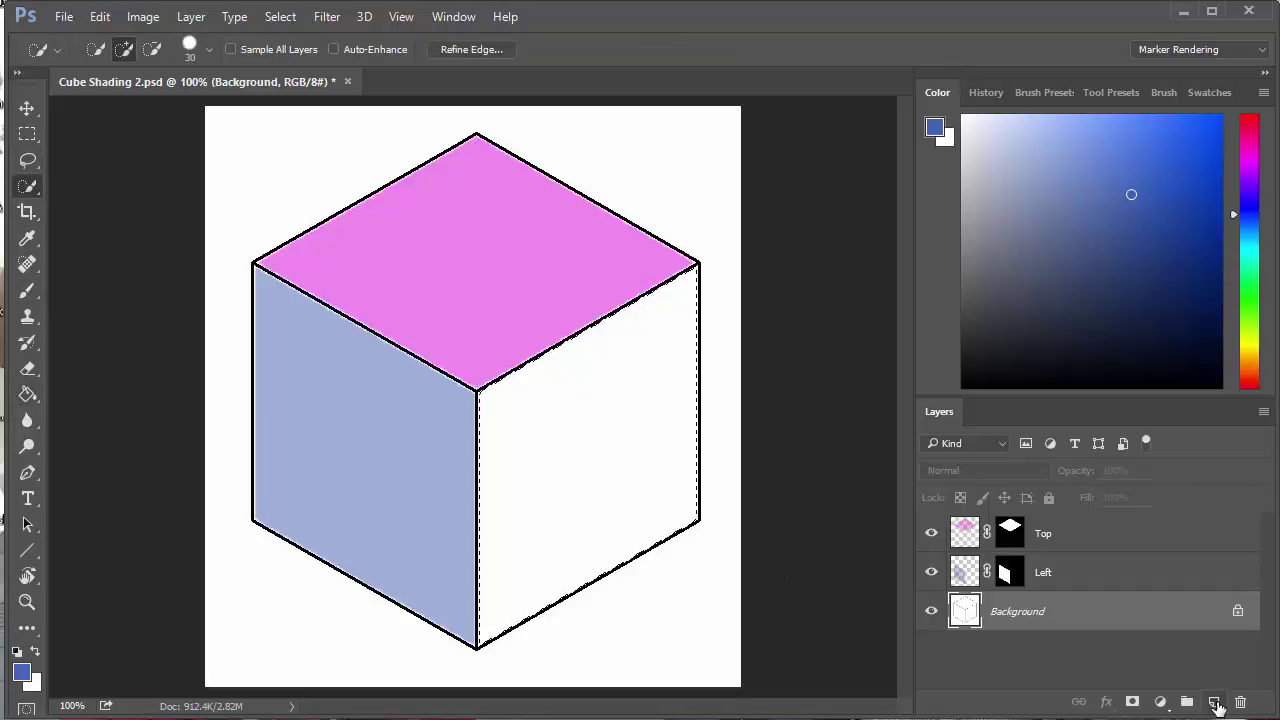
click(1214, 702)
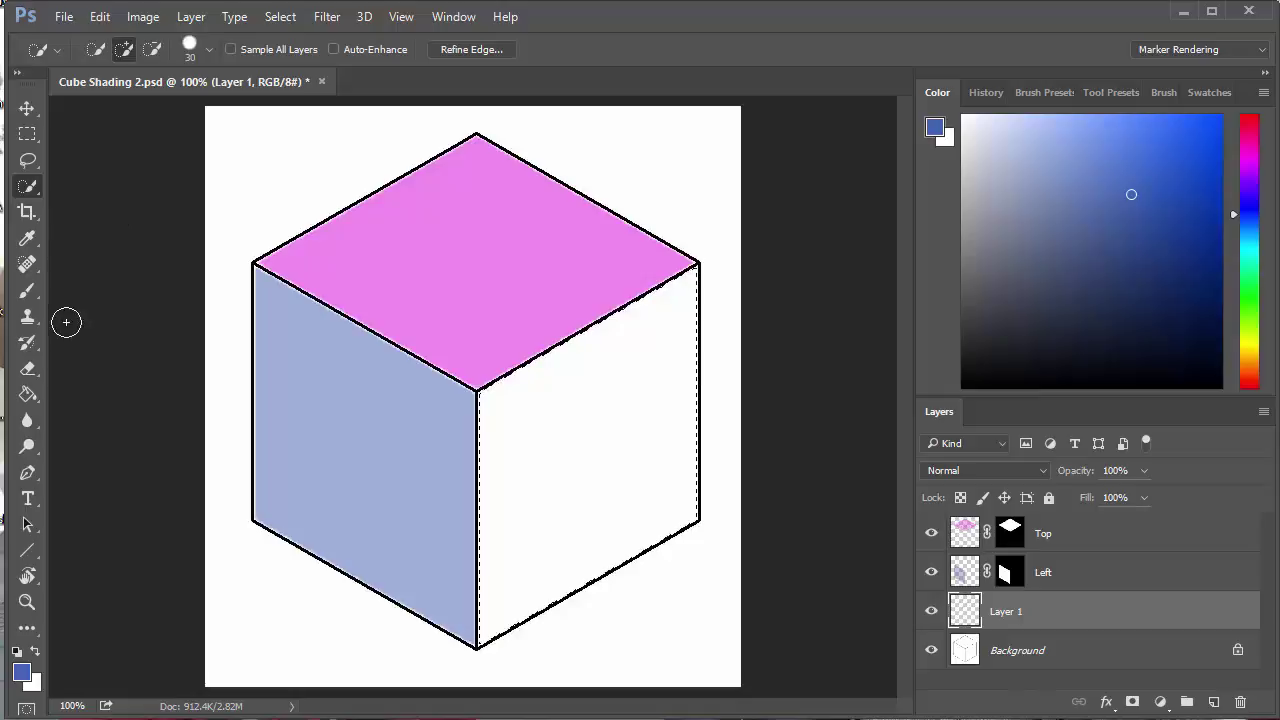
click(28, 396)
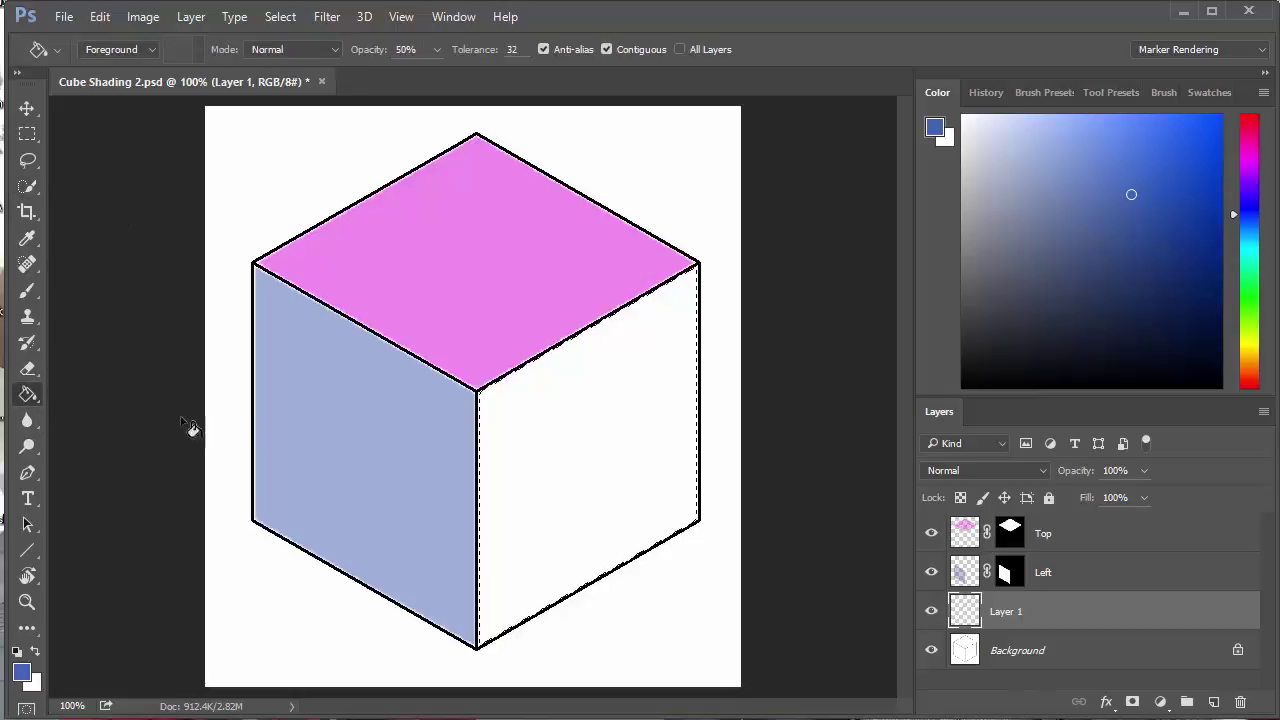
click(1245, 275)
click(1118, 231)
click(590, 418)
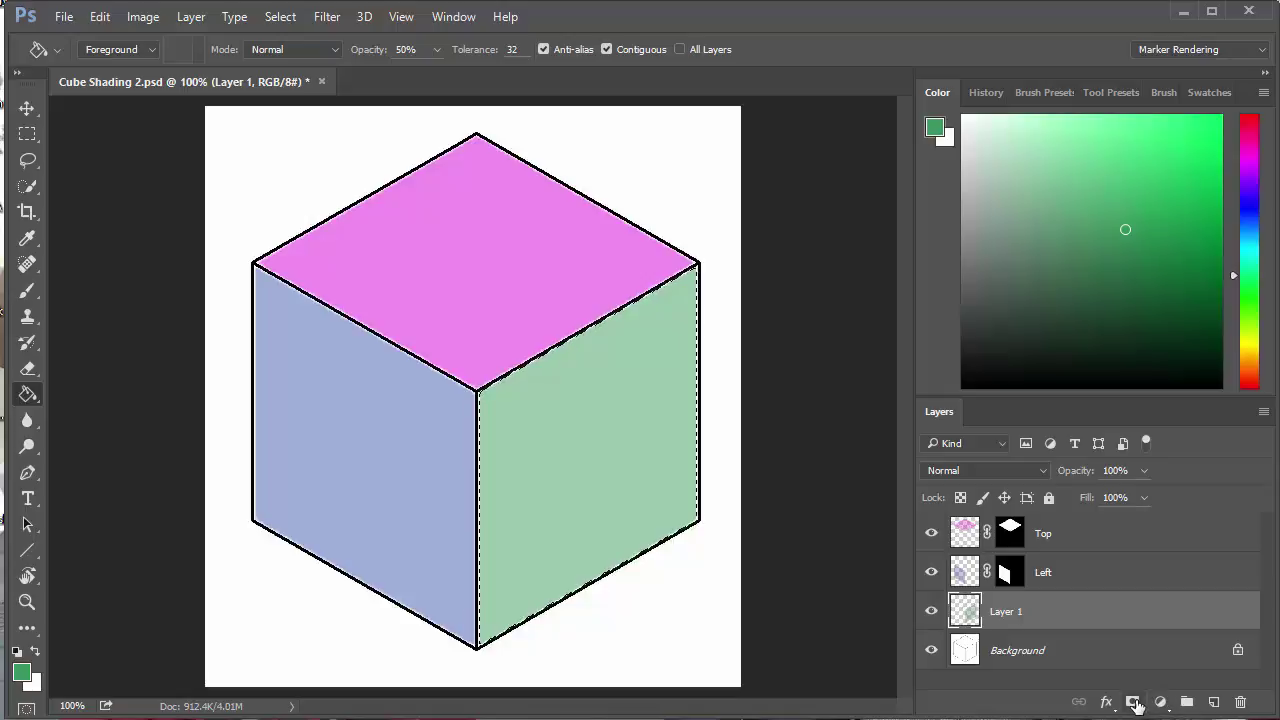
- Mask the layer to the right face, name it 'Right', and make Background active
click(1132, 702)
double_click(1052, 612)
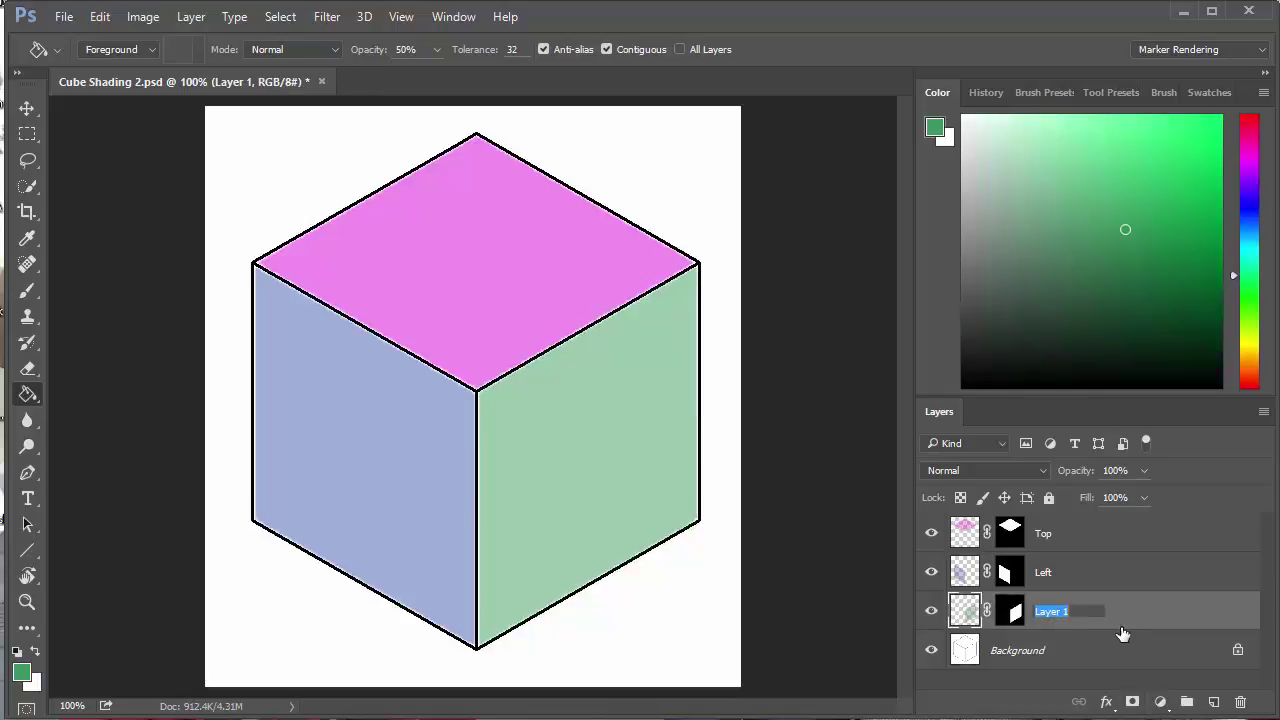
text(Right)
key(Return)
click(1085, 648)
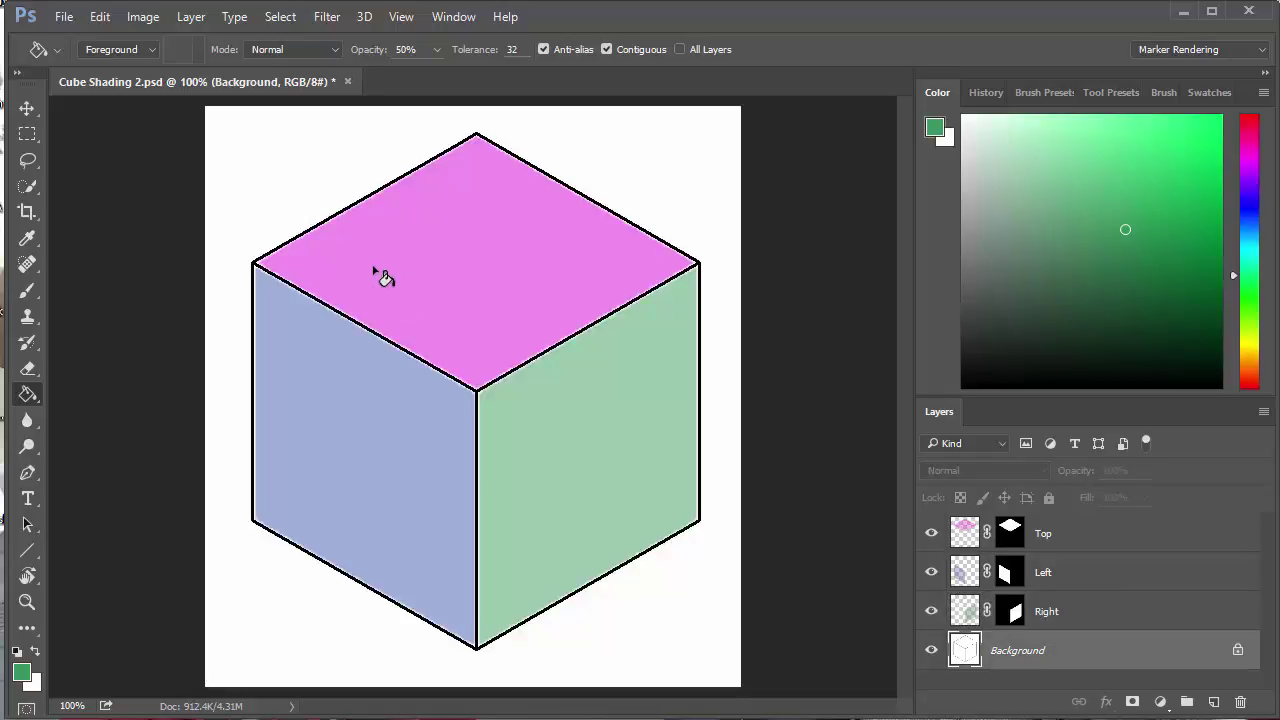
click(63, 16)
- Save the document, then repaint the top face toward white on the Top layer
click(84, 217)
click(963, 118)
click(1053, 533)
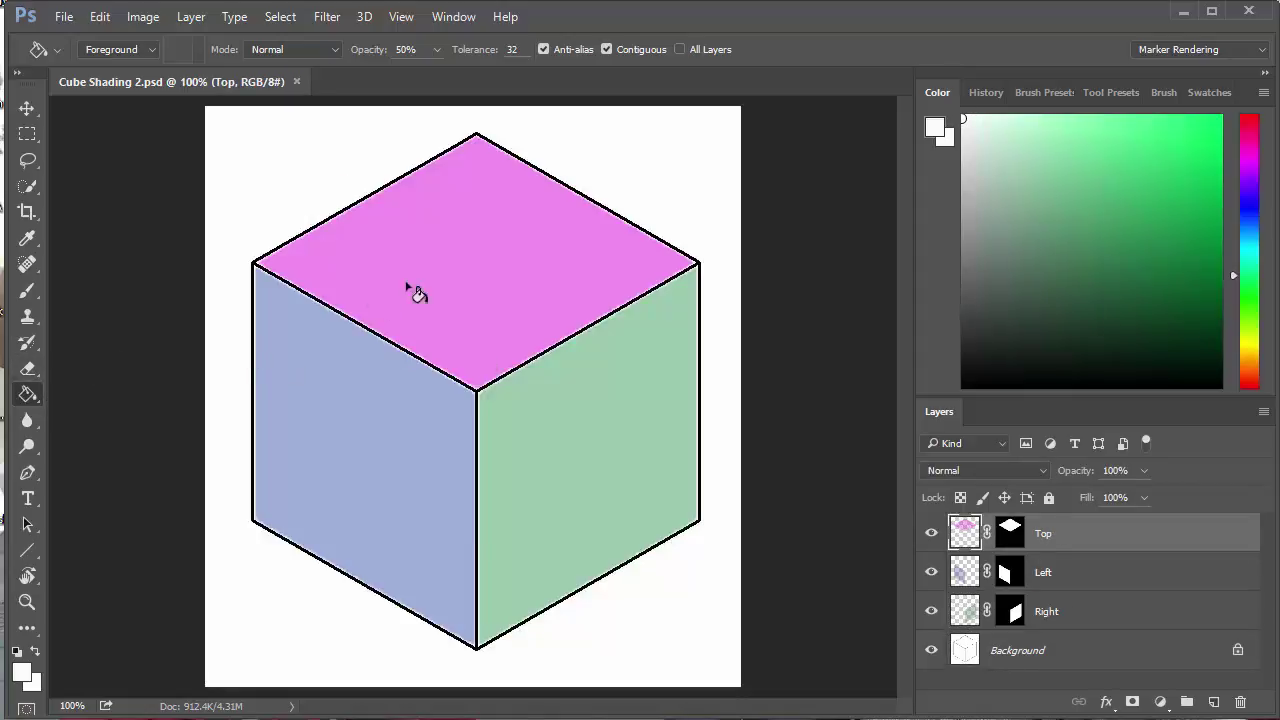
click(481, 268)
click(460, 266)
click(456, 263)
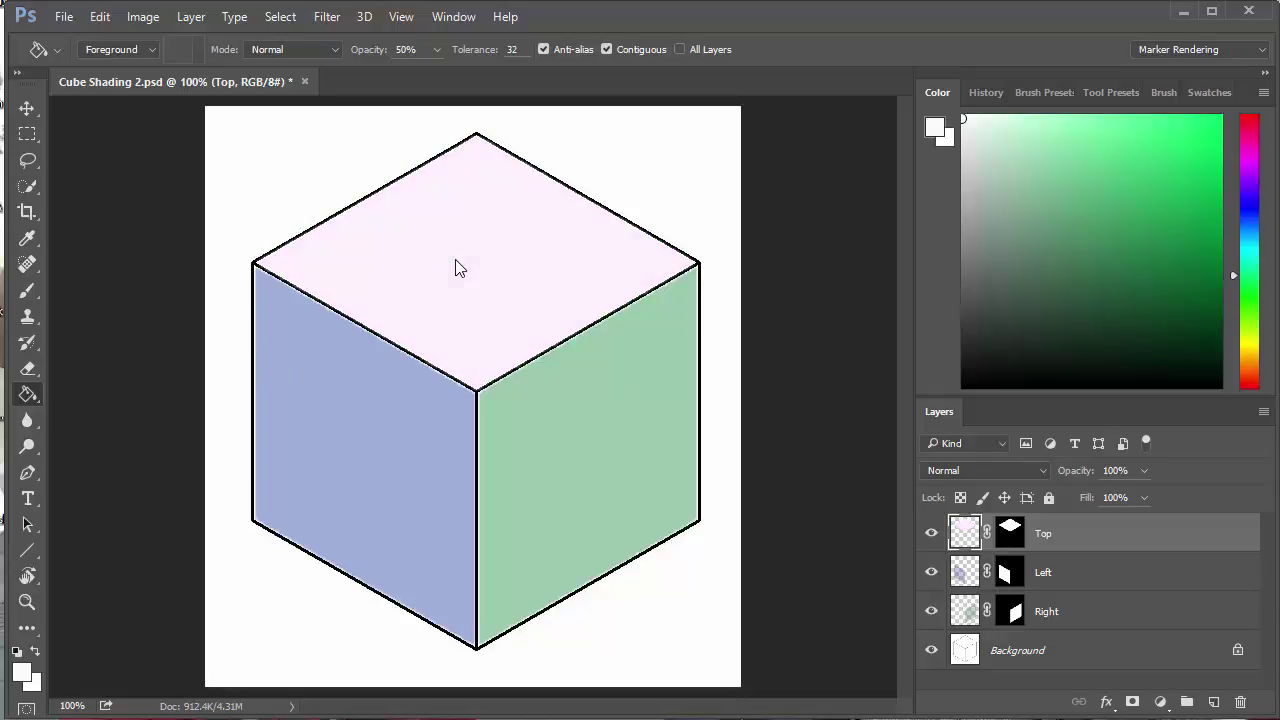
click(457, 266)
- Set pure white and fill the left and right faces near-white on their layers
click(963, 119)
text(10)
click(1058, 573)
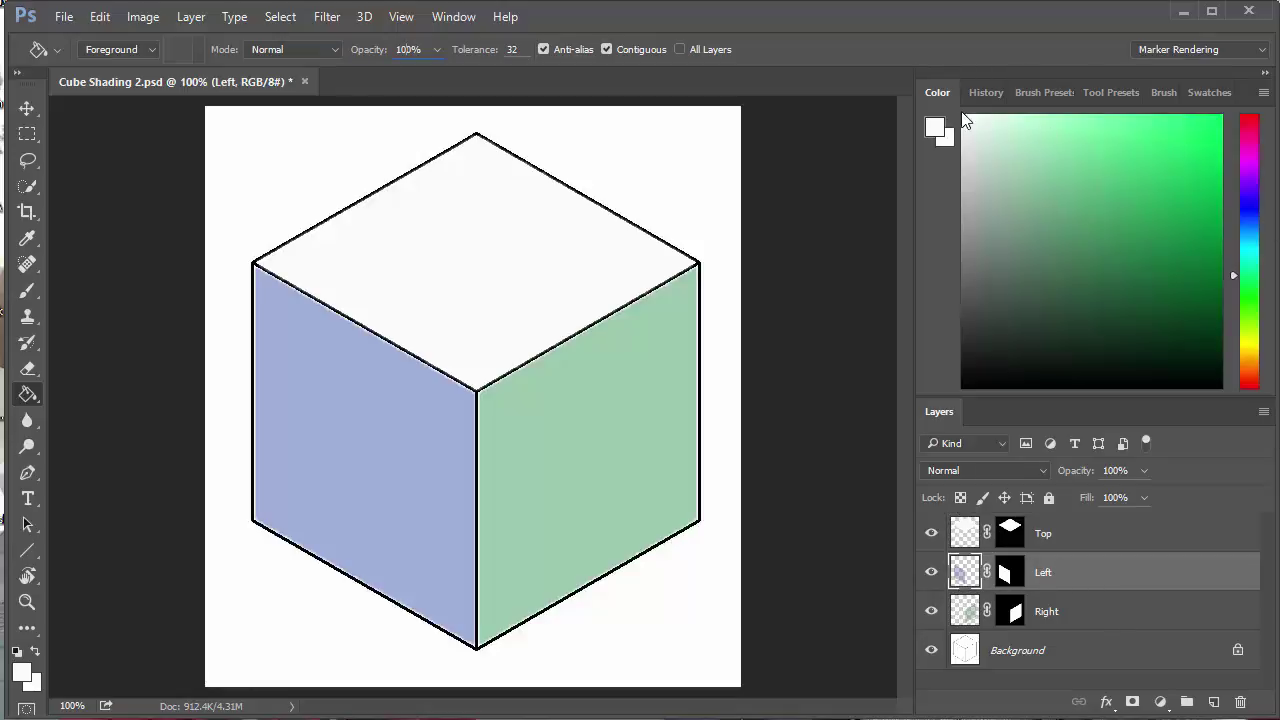
click(401, 406)
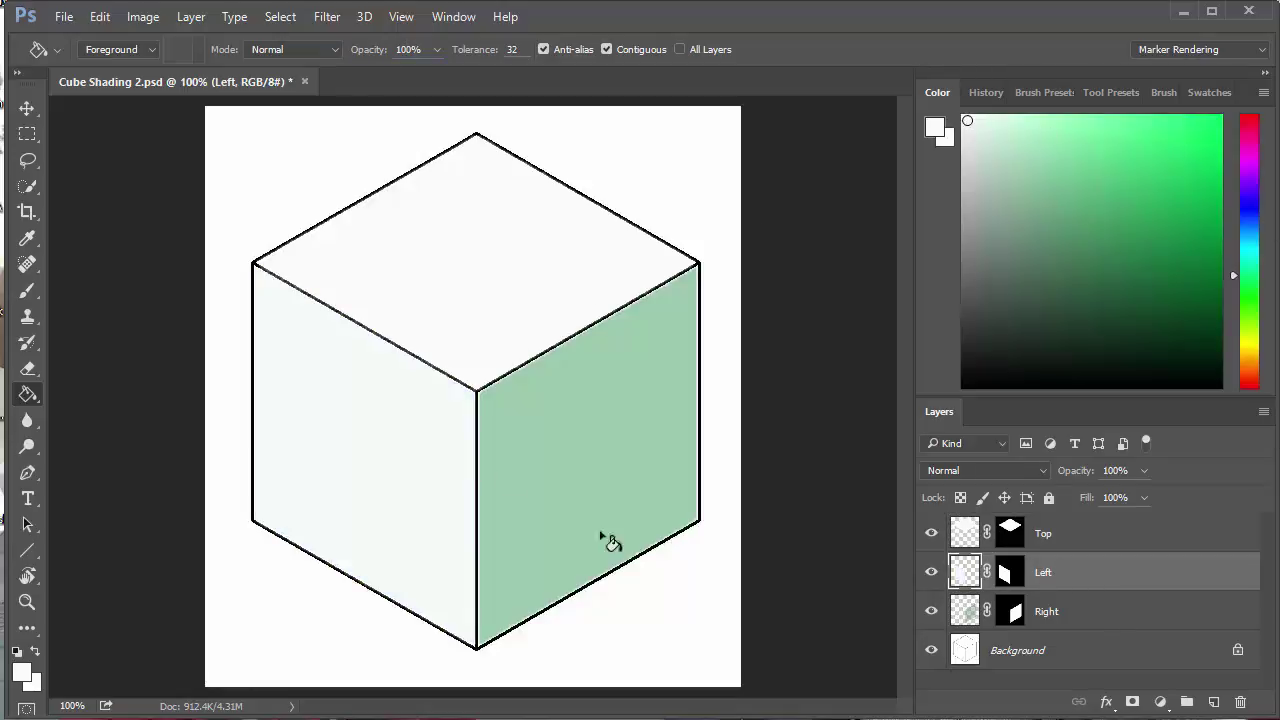
click(1068, 619)
click(582, 420)
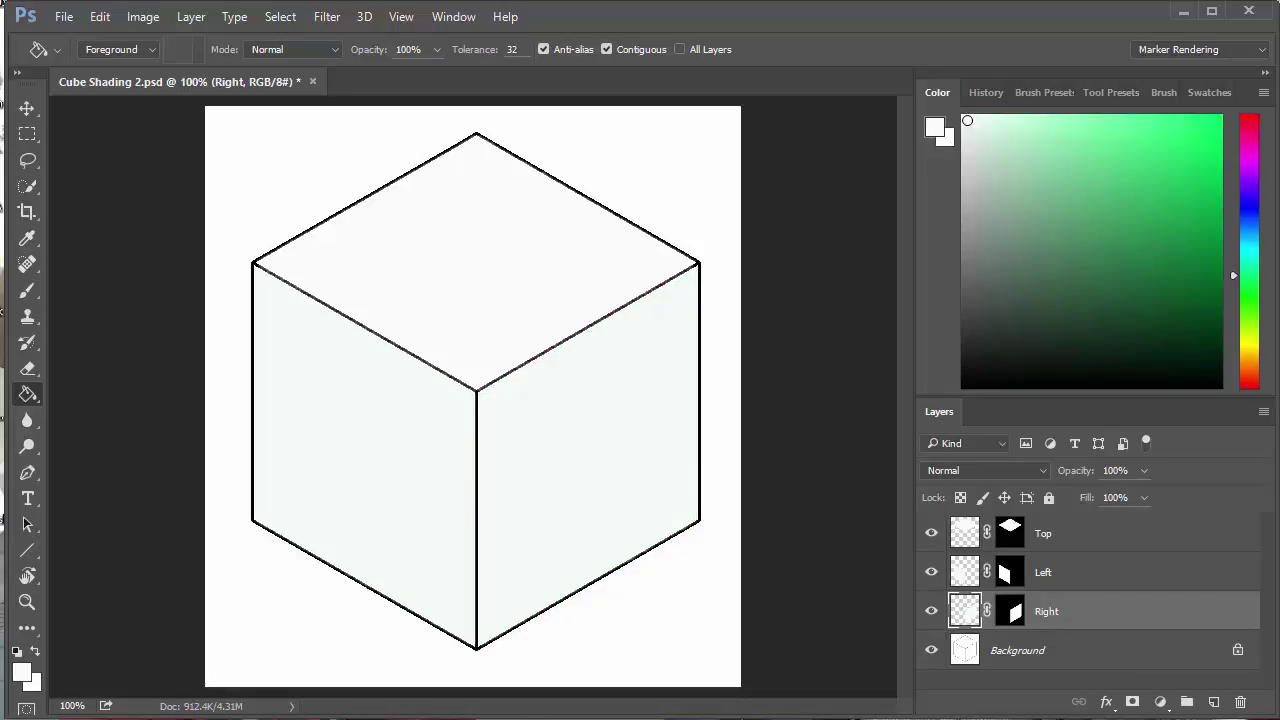
- Check the Top, Left and Right layers and their masks
click(1032, 530)
click(1012, 572)
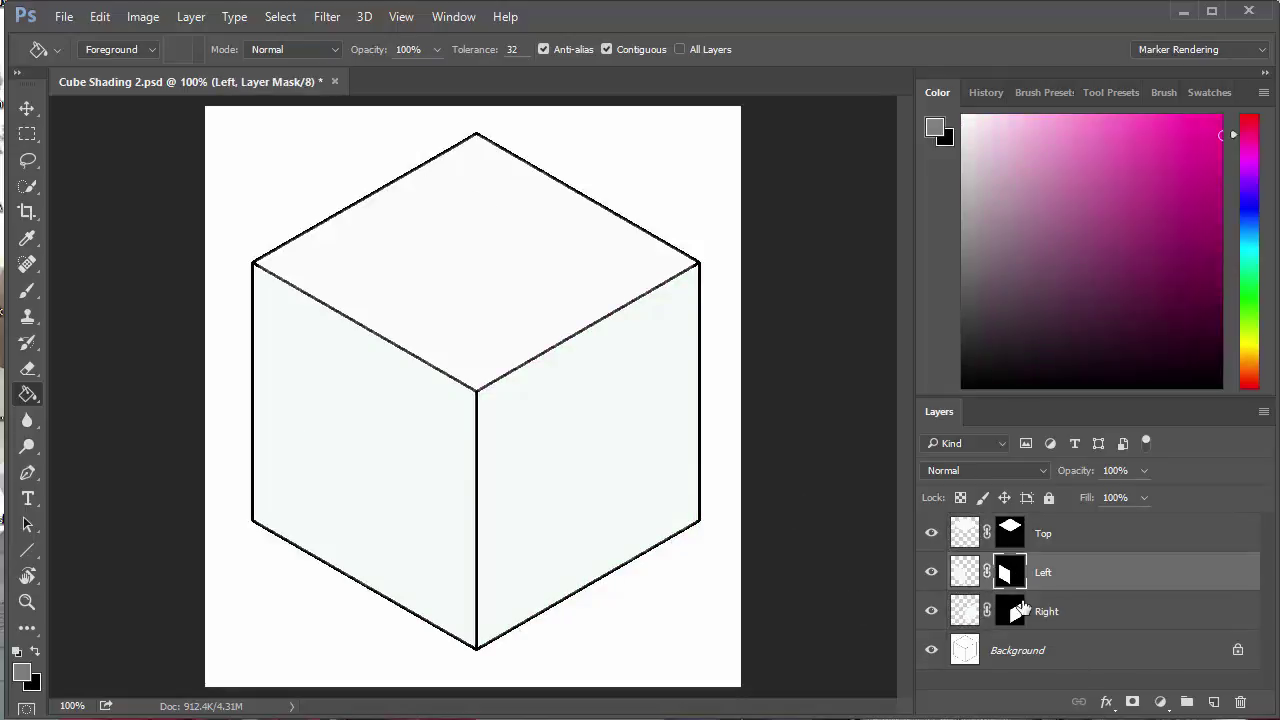
click(1014, 612)
click(1019, 533)
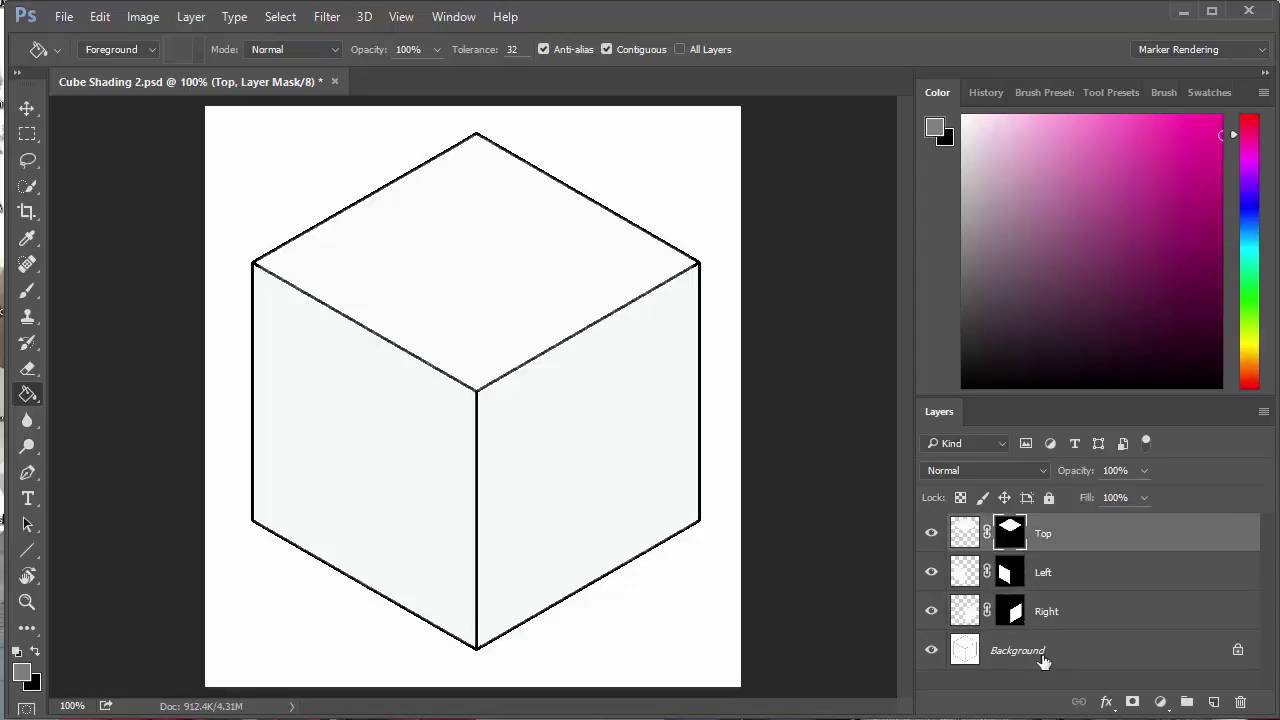
- Choose a magenta paint colour and set the fill opacity to 50%
click(965, 572)
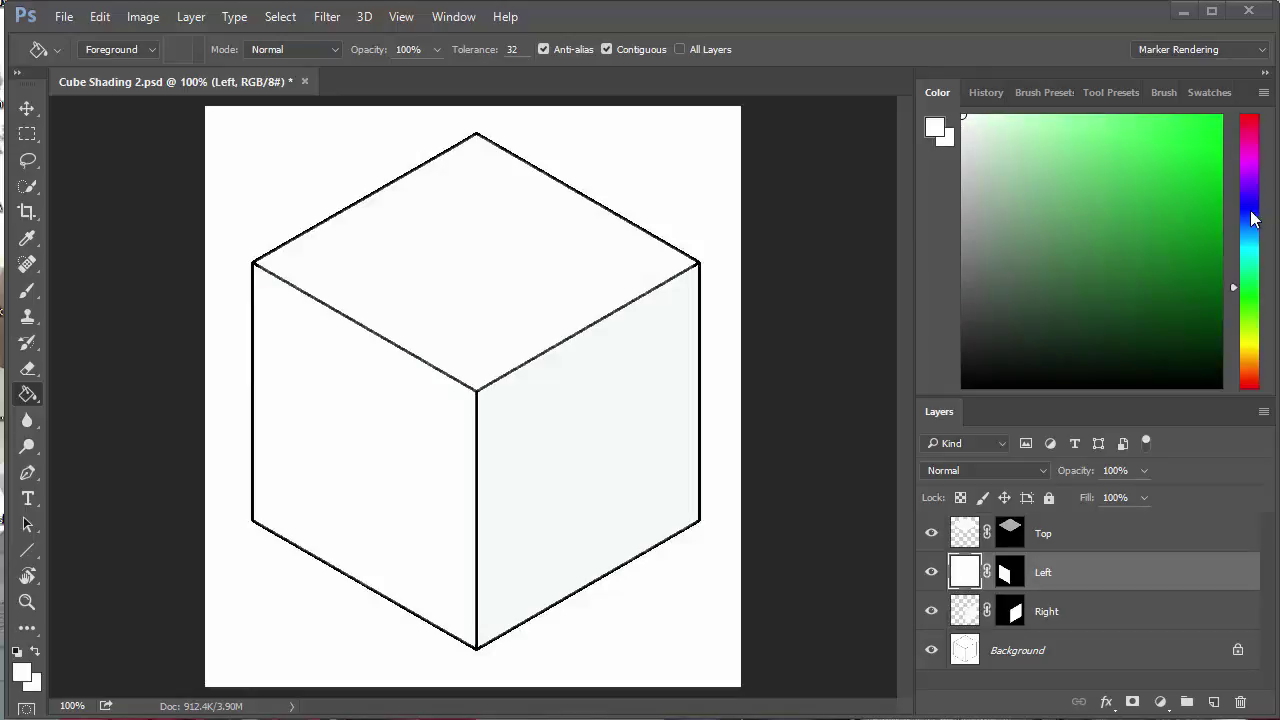
click(1248, 155)
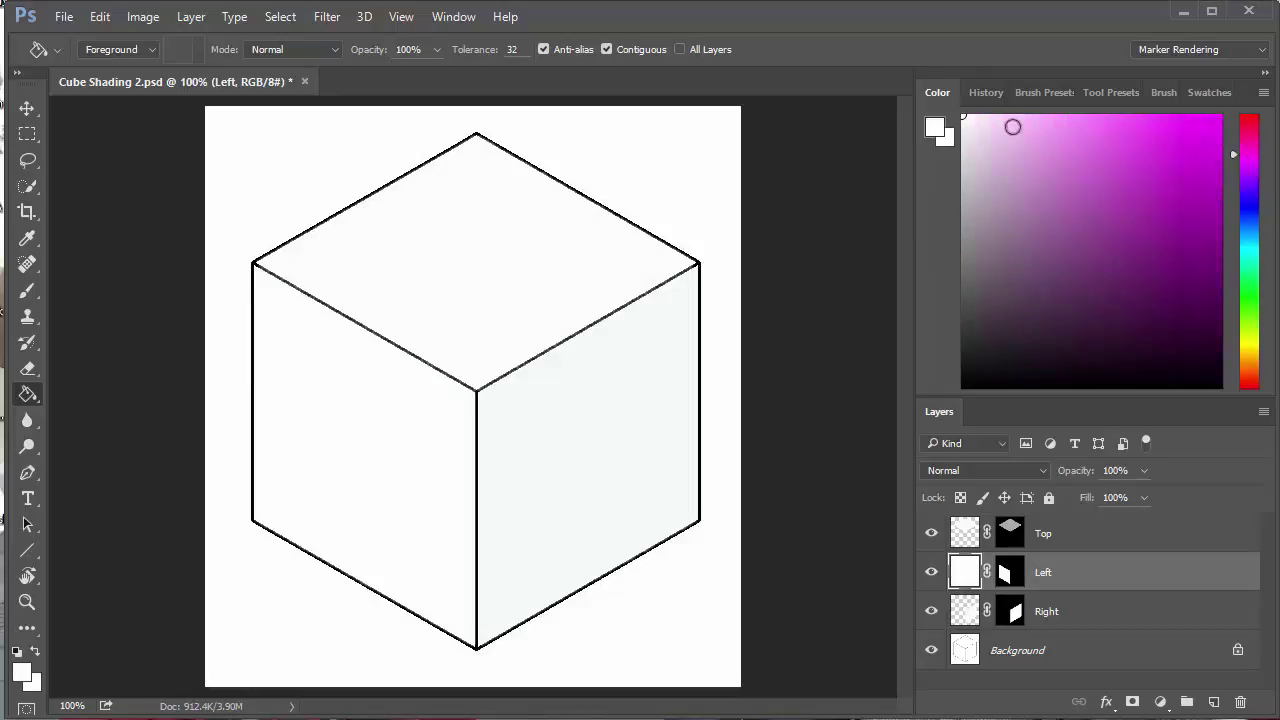
click(1105, 152)
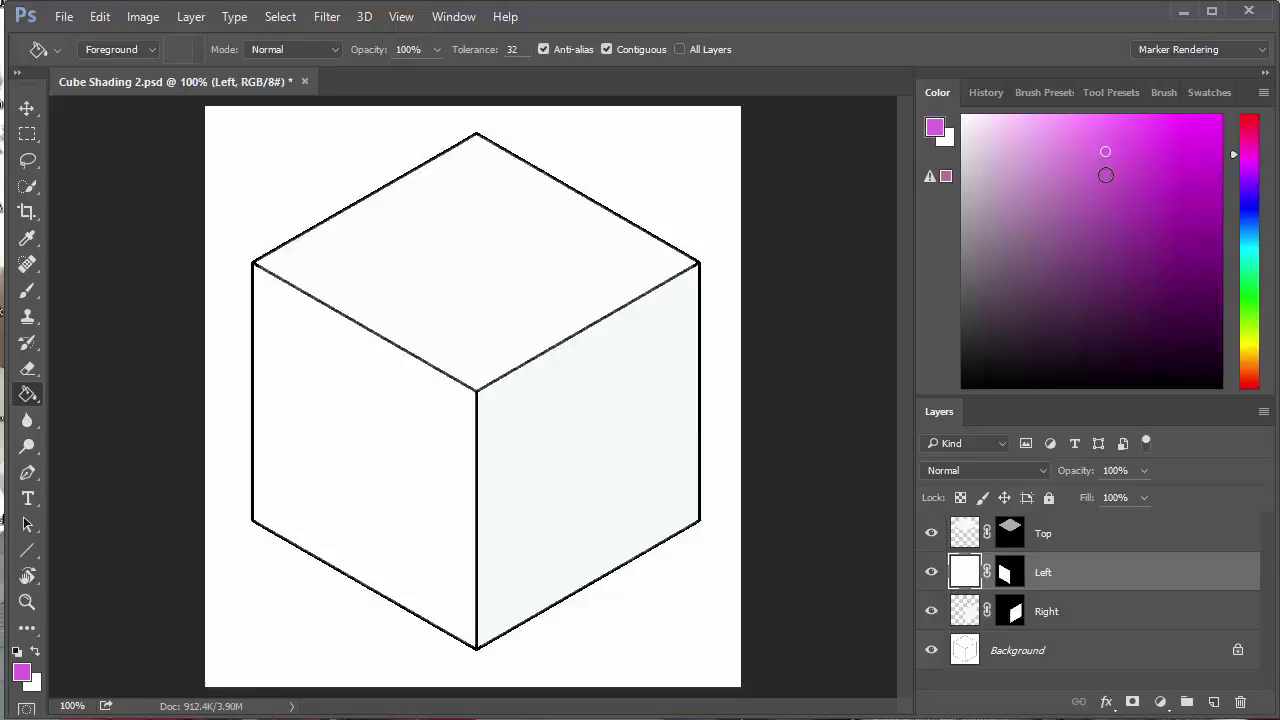
click(1119, 162)
text(50)
key(Return)
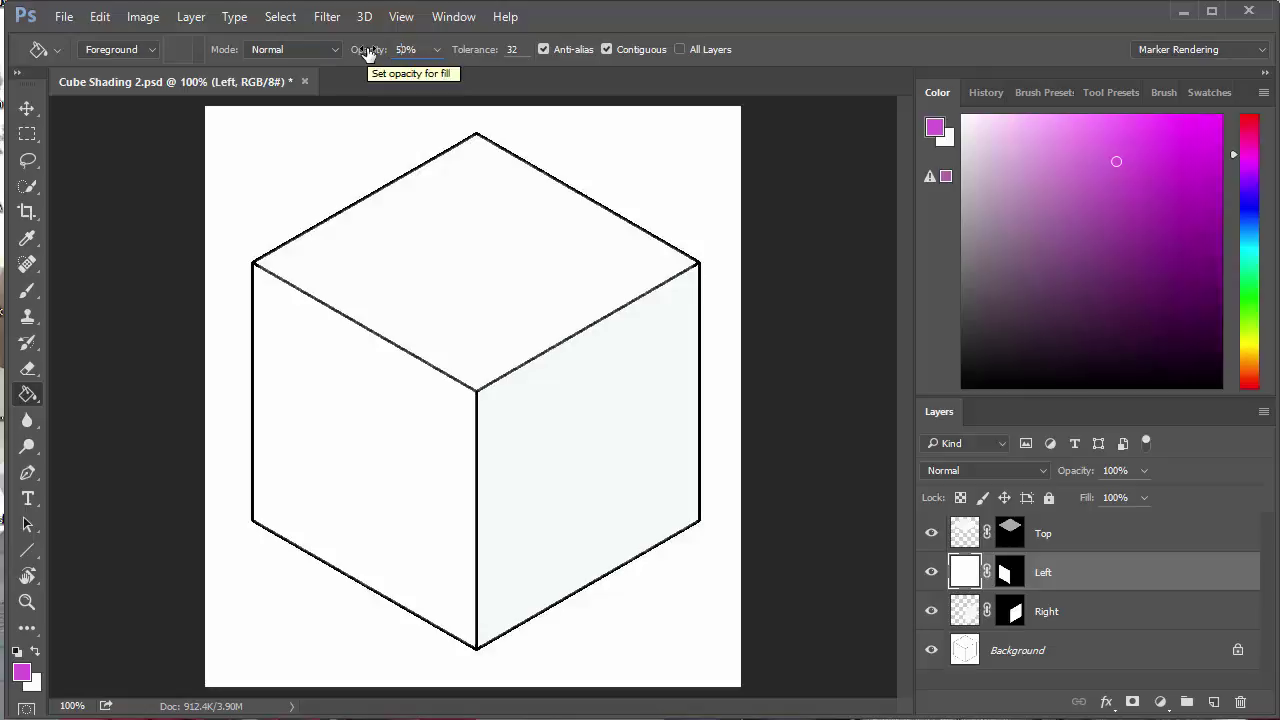
- Fill the top face light pink on the Top layer, undoing a stray fill on Left
click(503, 246)
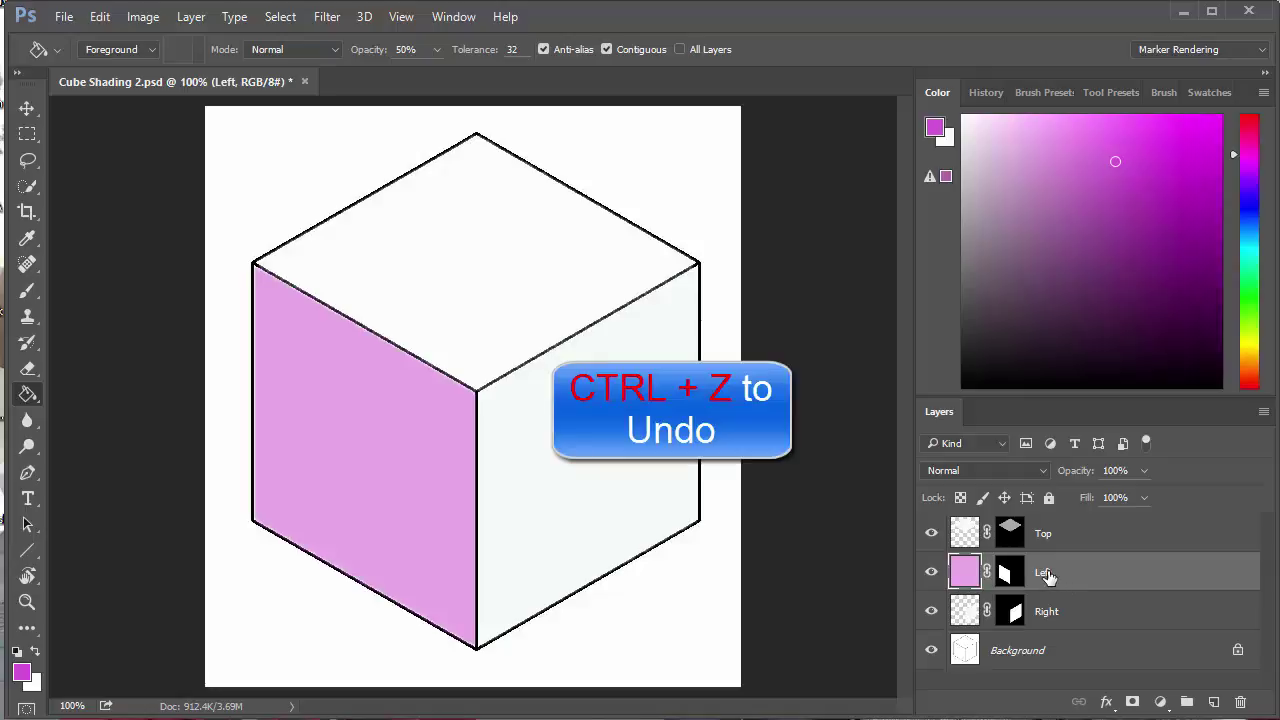
key(ctrl+z)
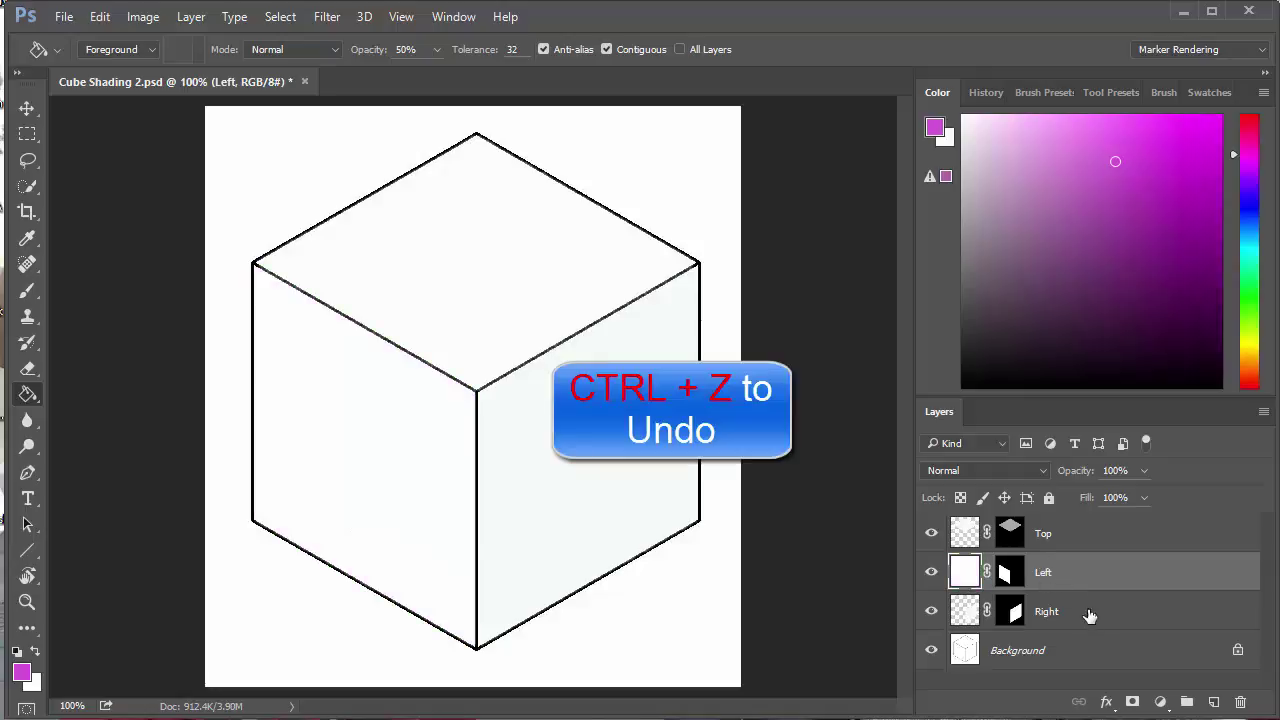
click(1058, 537)
click(485, 272)
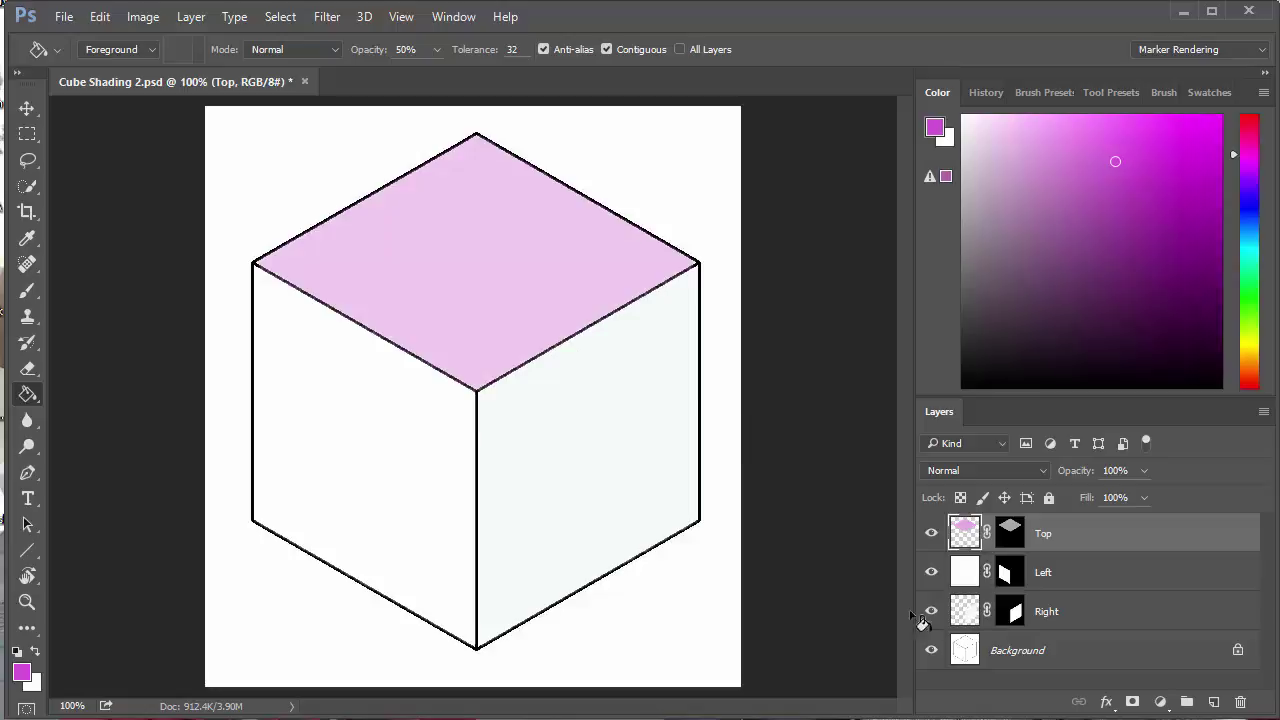
- Fill the left face medium pink, then the right face twice at 70% opacity for deeper magenta
click(1046, 576)
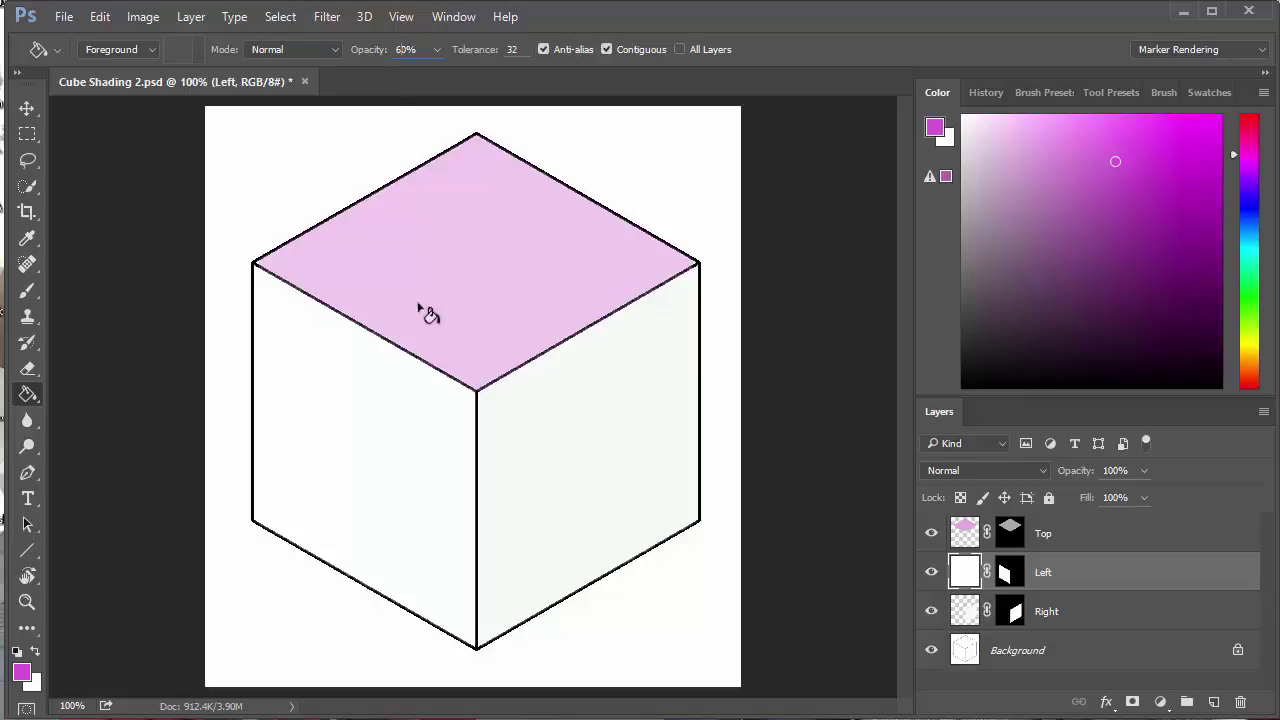
click(381, 428)
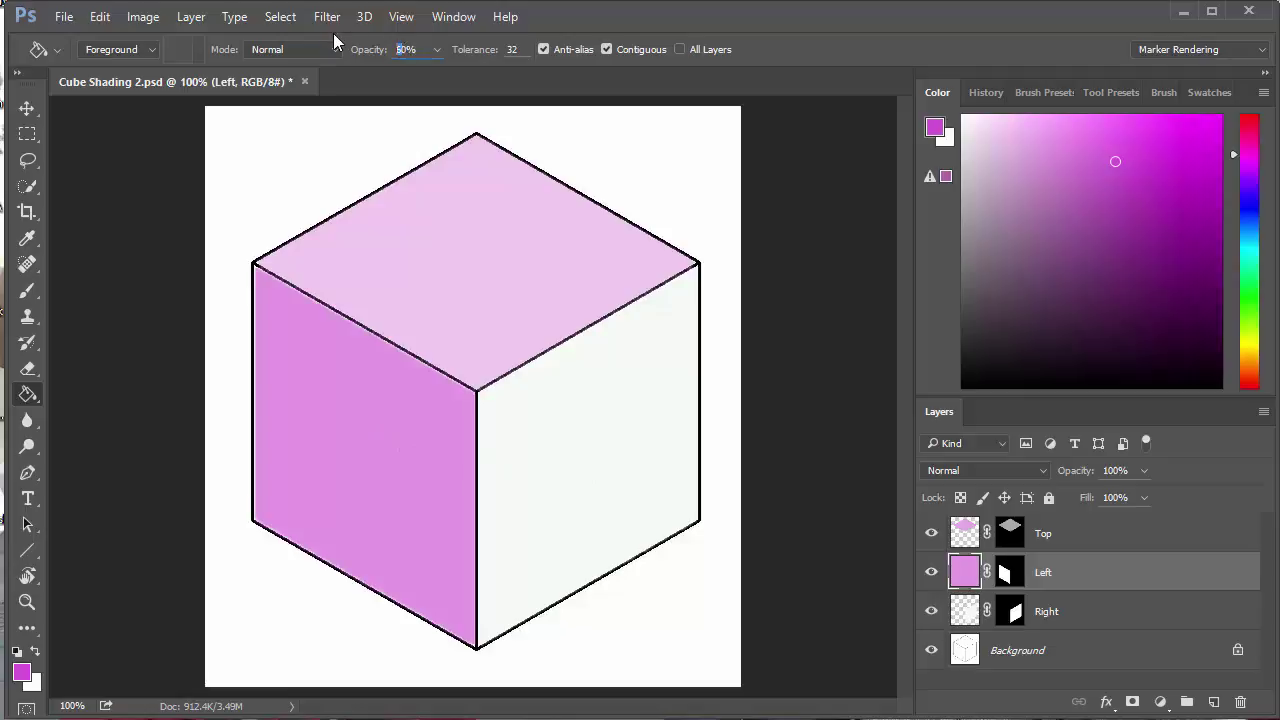
text(7)
click(1046, 612)
click(603, 434)
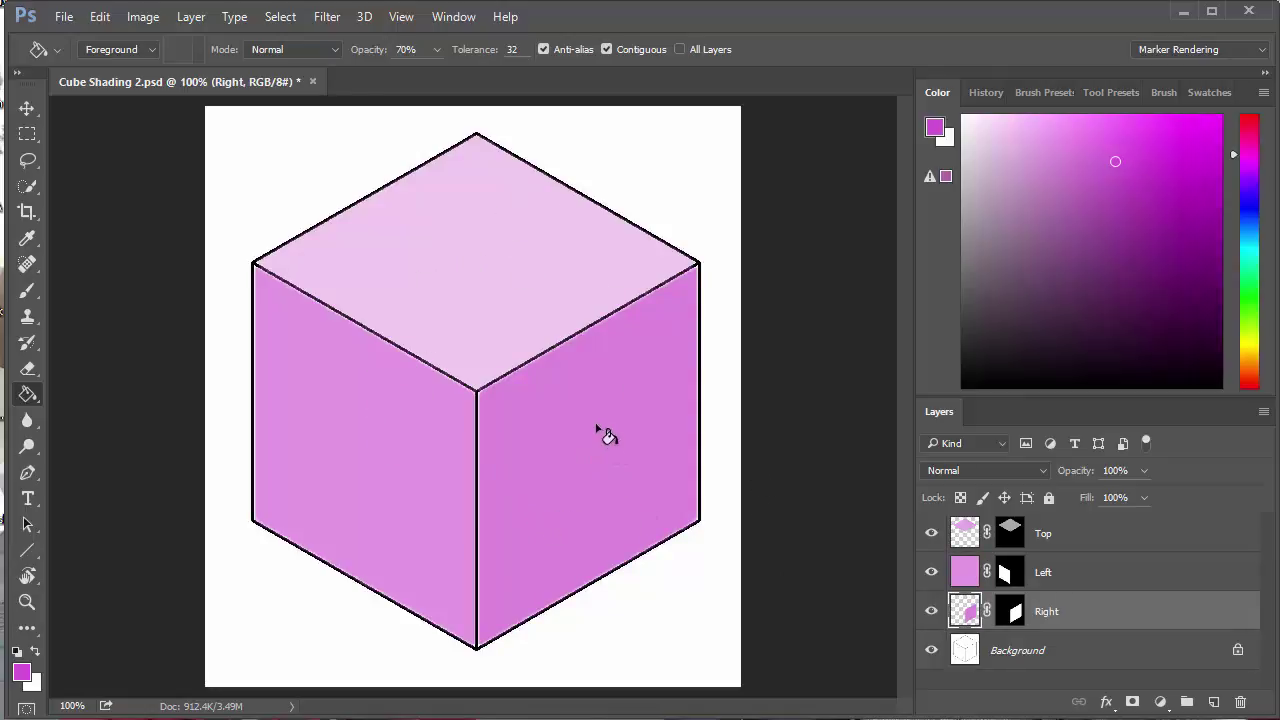
click(660, 522)
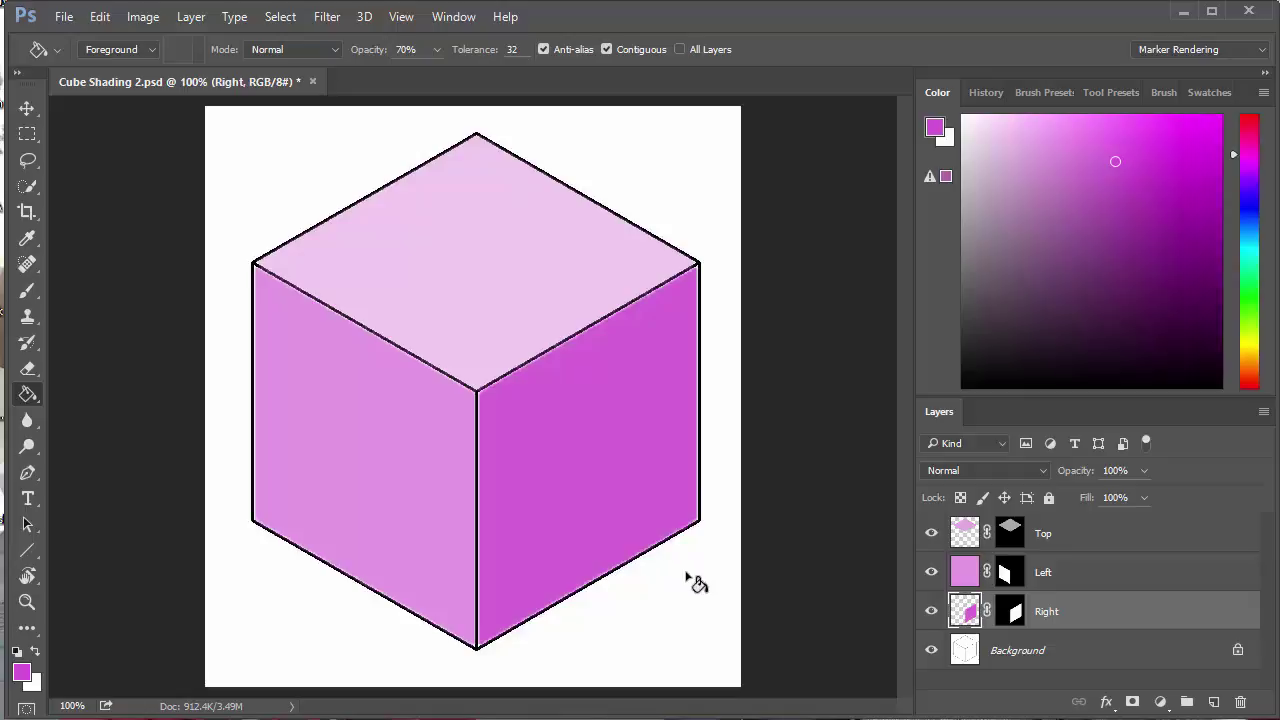